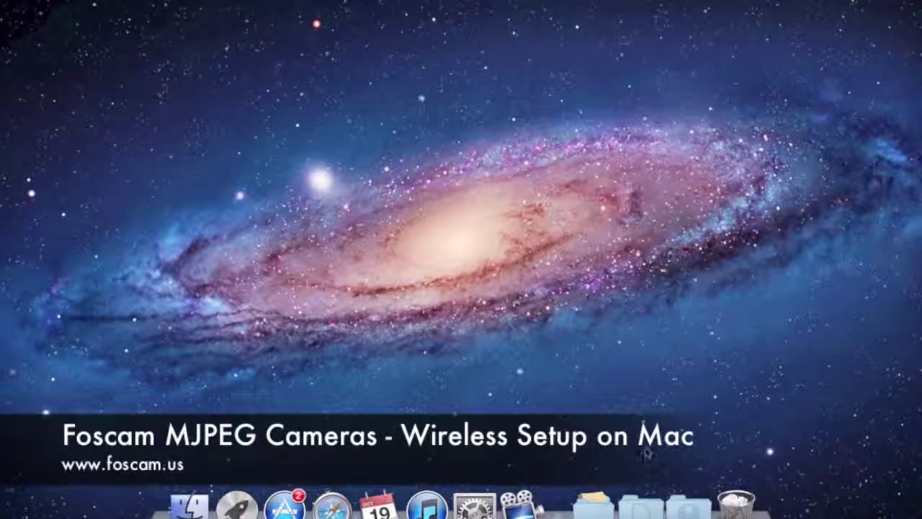
Launch IP Camera Tool from Downloads and open the Anonymous camera at 10.0.1.4 in Safari
left_click(688, 506)
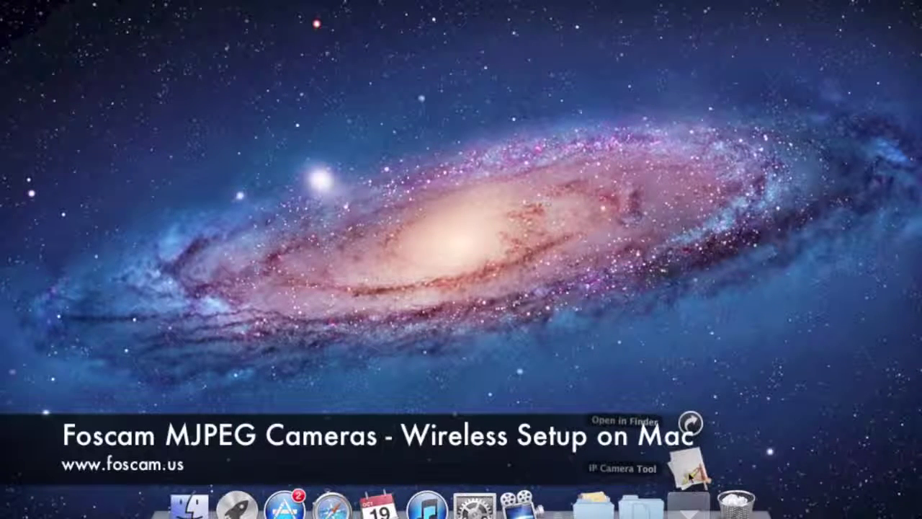
left_click(683, 471)
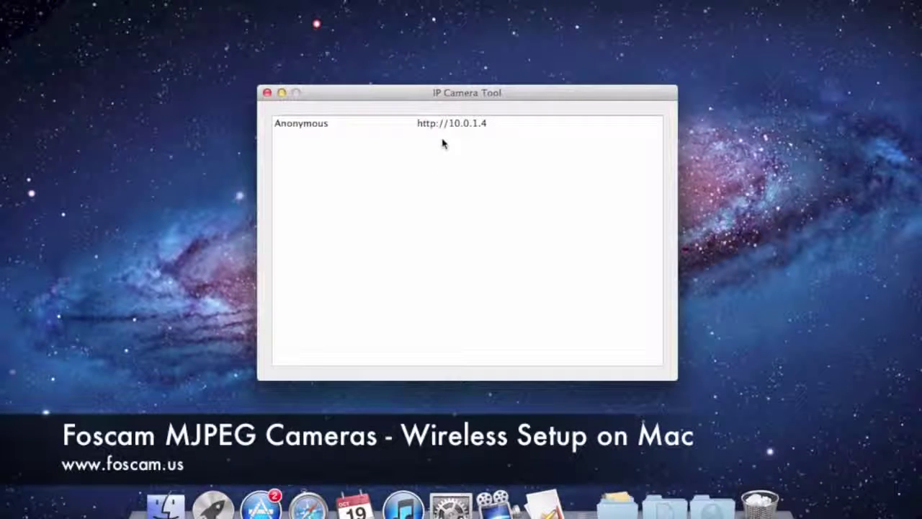
left_click(367, 125)
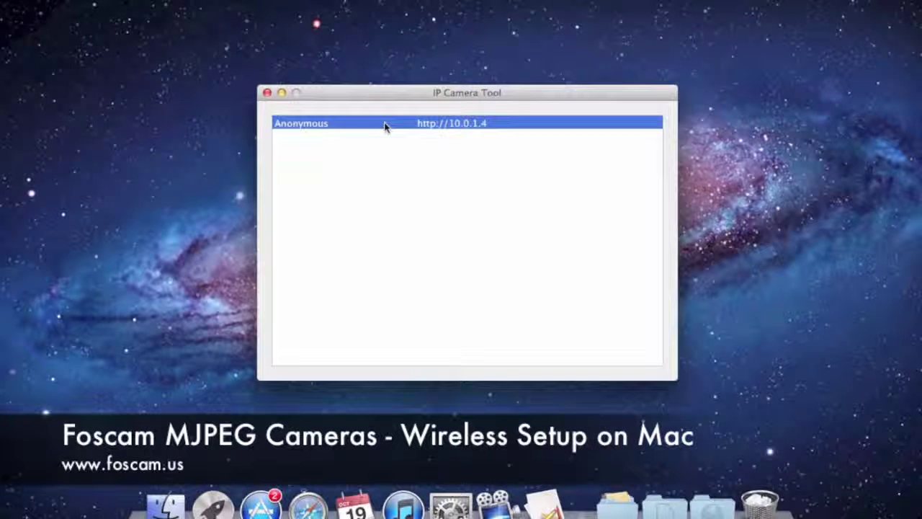
double_click(383, 126)
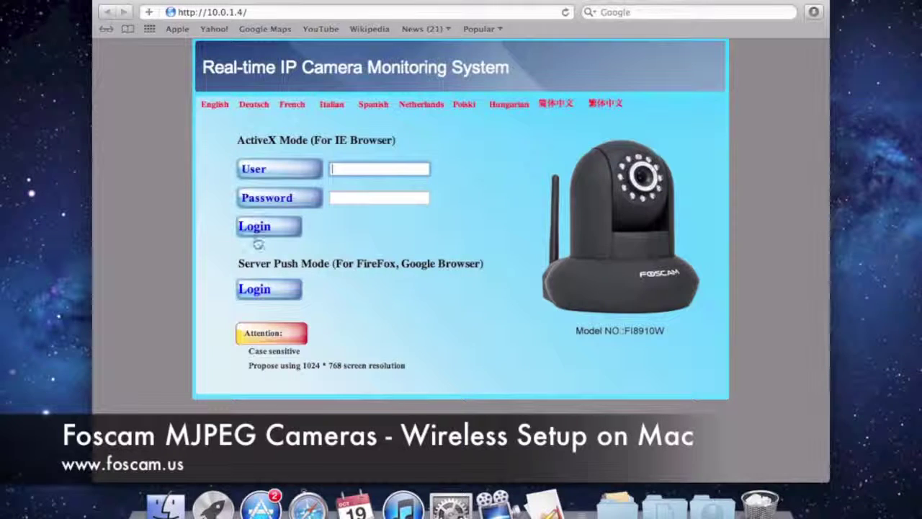
Log in to the camera with the administrator credentials and expand Device Management
left_click(255, 290)
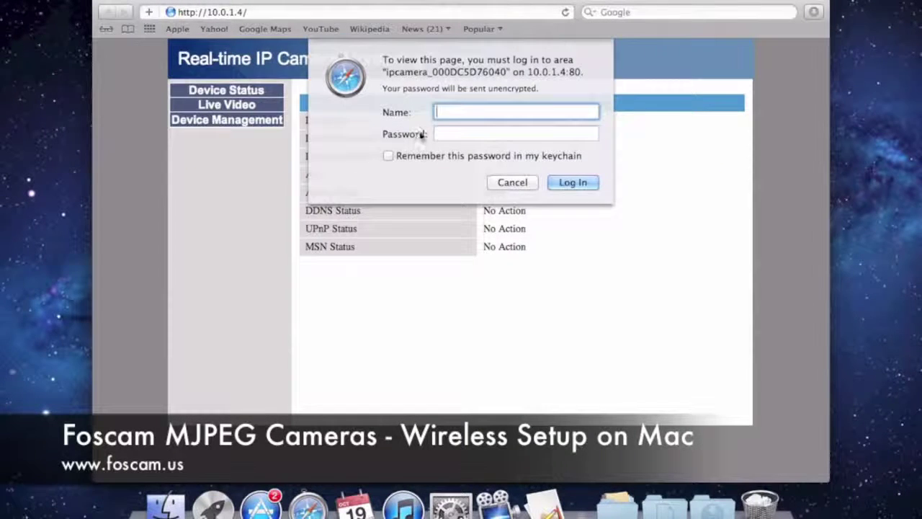
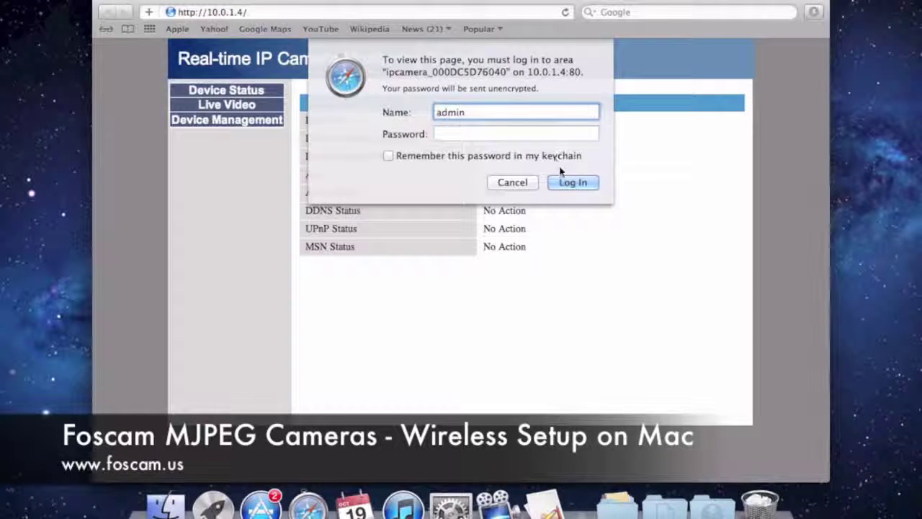
left_click(570, 183)
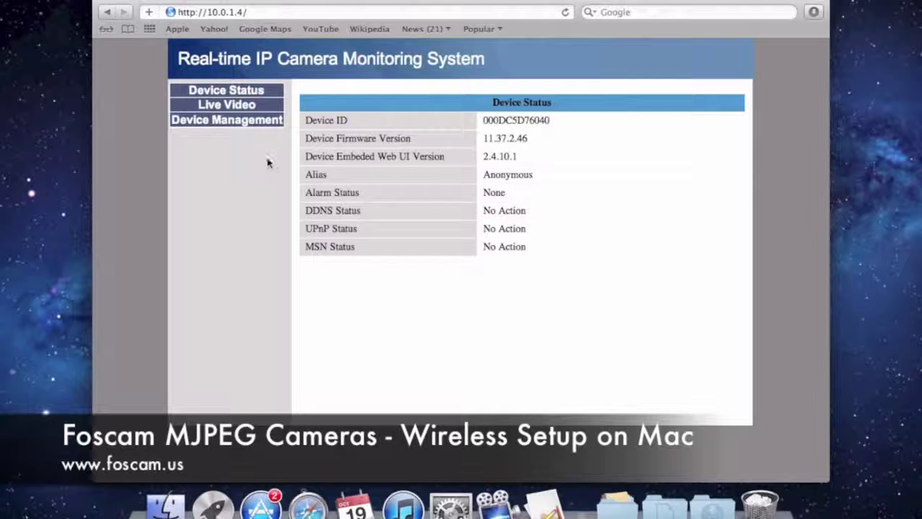
left_click(223, 123)
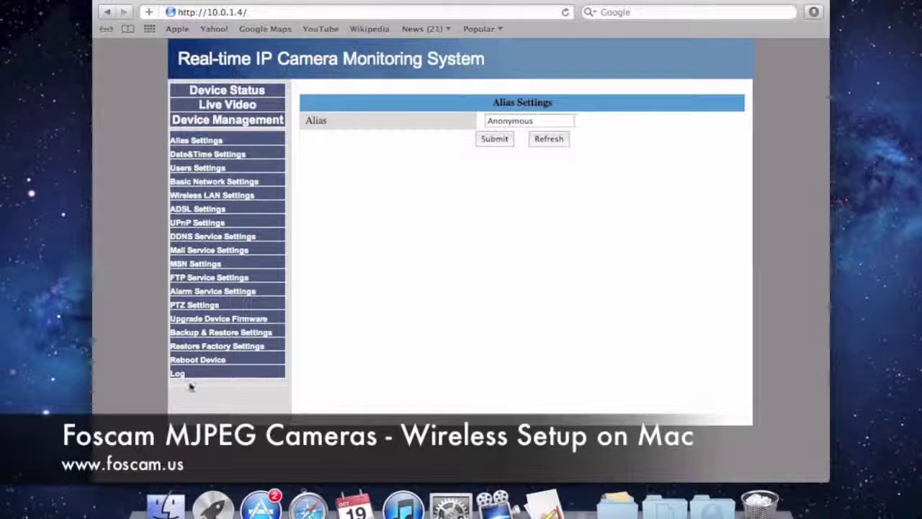
Go to Wireless LAN Settings, tick Using Wireless LAN, and scan for nearby networks
left_click(176, 196)
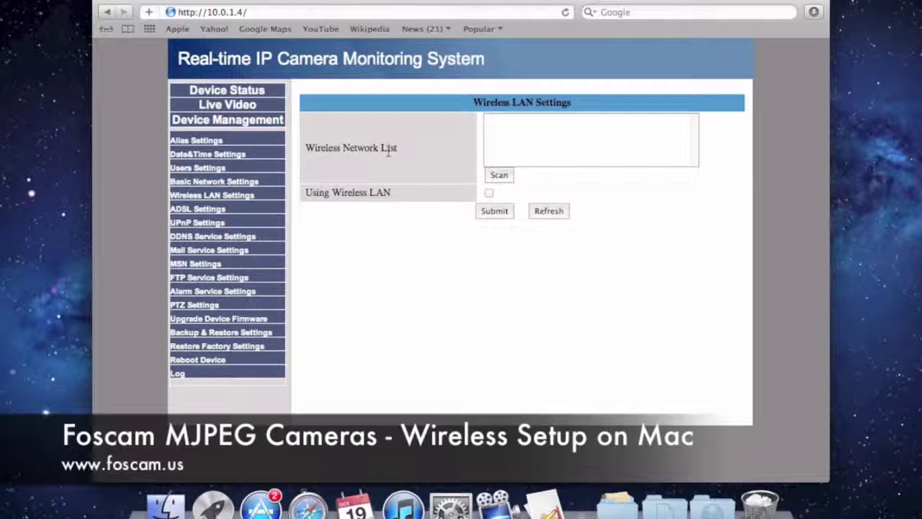
left_click(500, 177)
left_click(489, 195)
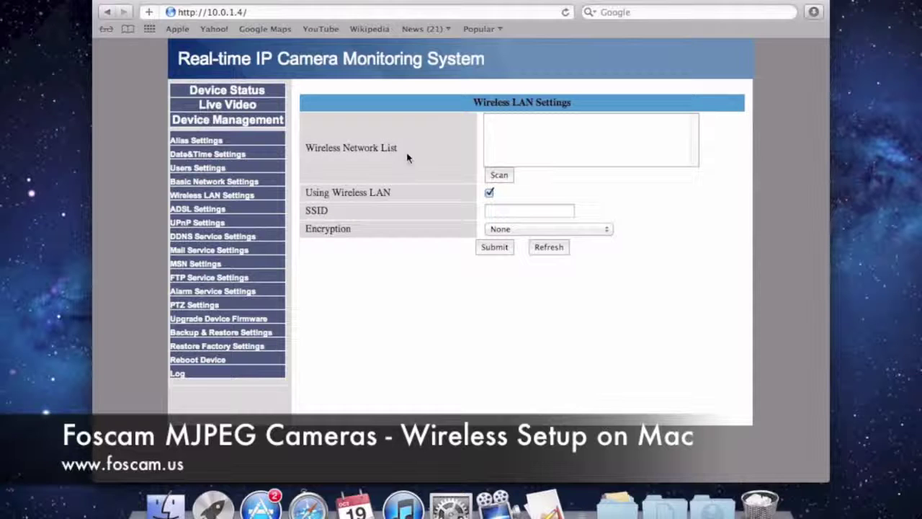
left_click(500, 177)
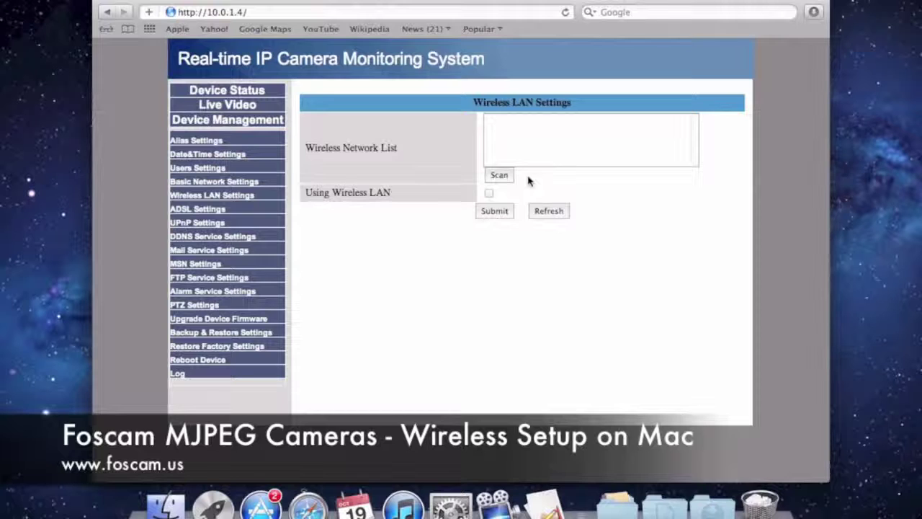
Rescan and pick Foscam's Wi-Fi Network, filling in its SSID and WPA2 Personal (AES) encryption
left_click(500, 178)
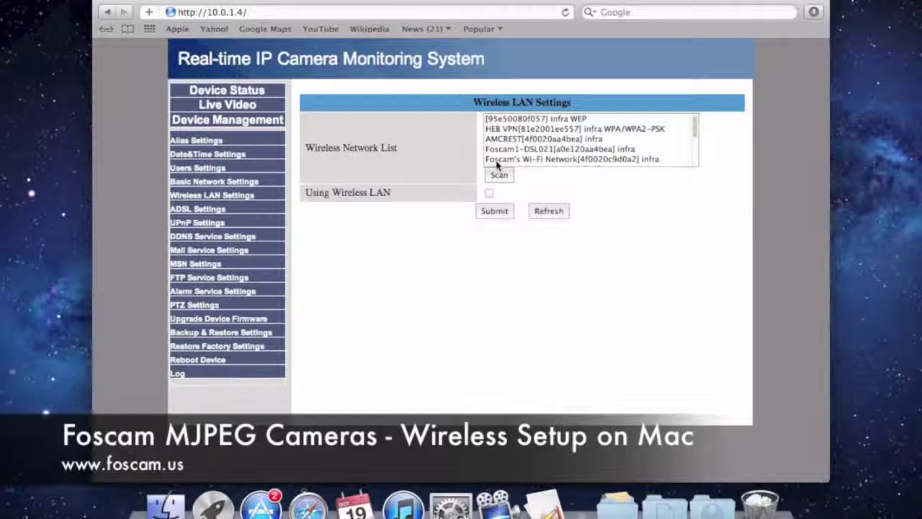
left_click(596, 160)
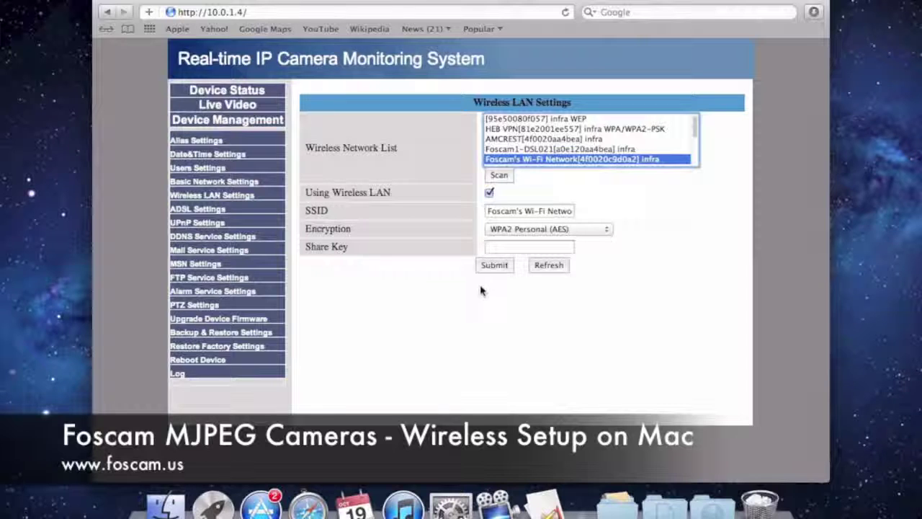
left_click(510, 249)
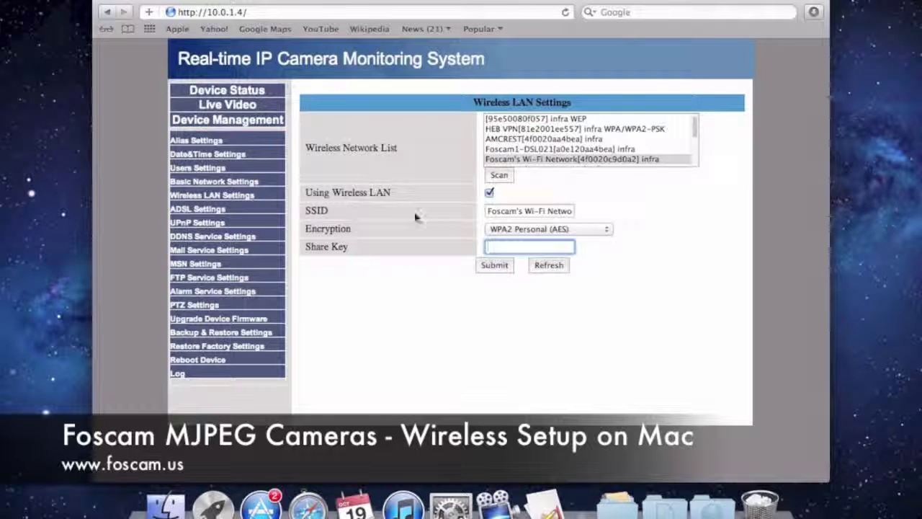
left_click(497, 211)
mouse_move(490, 211)
left_mouse_down()
mouse_move(577, 210)
mouse_move(481, 209)
left_mouse_up()
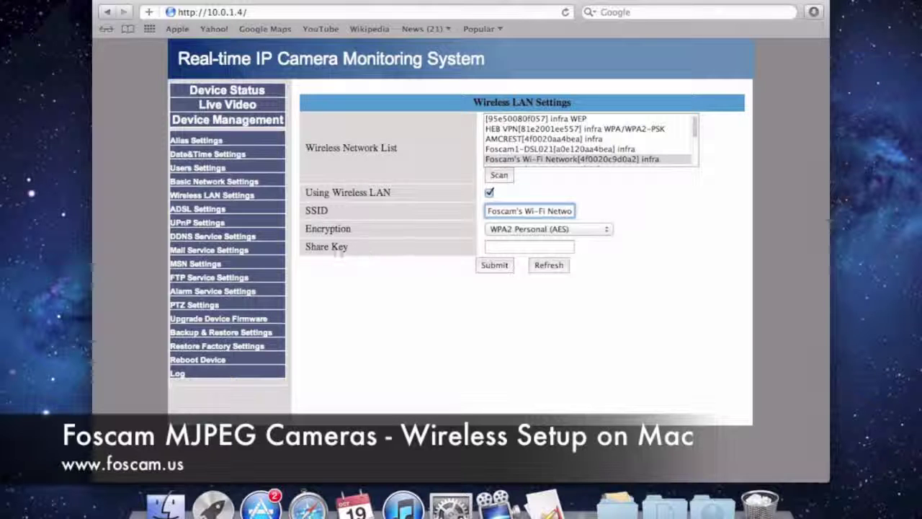
left_click(513, 249)
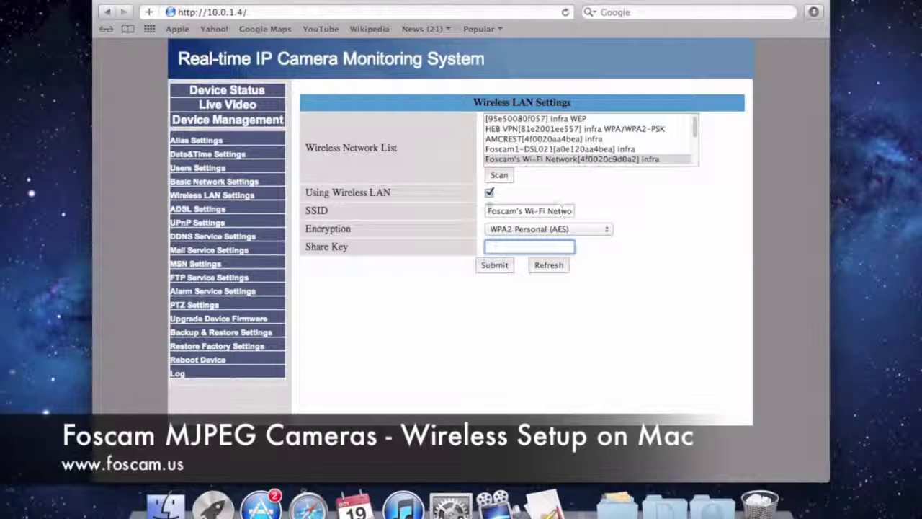
mouse_move(486, 208)
left_mouse_down()
mouse_move(574, 211)
mouse_move(479, 210)
left_mouse_up()
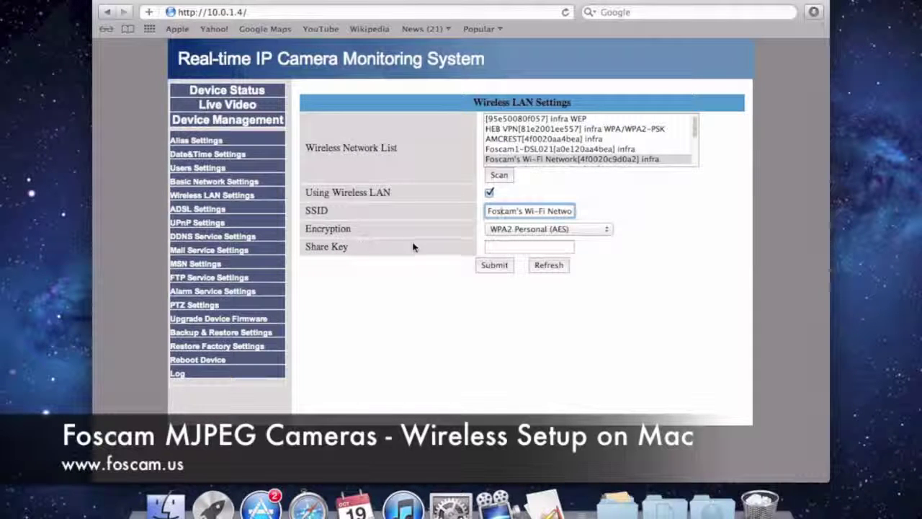
left_click(517, 245)
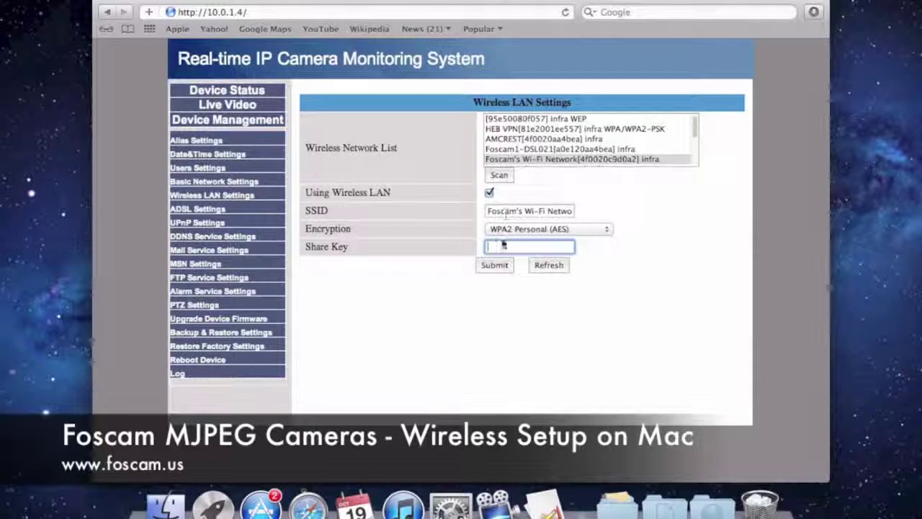
left_click_drag(471, 6, 383, 7)
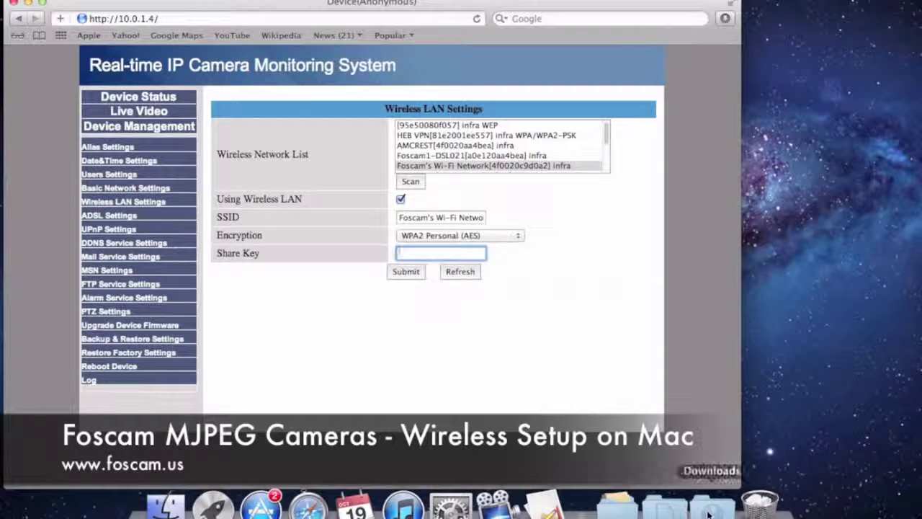
Launch AirPort Utility from the Dock's Applications stack, inside the Utilities folder
left_click(617, 506)
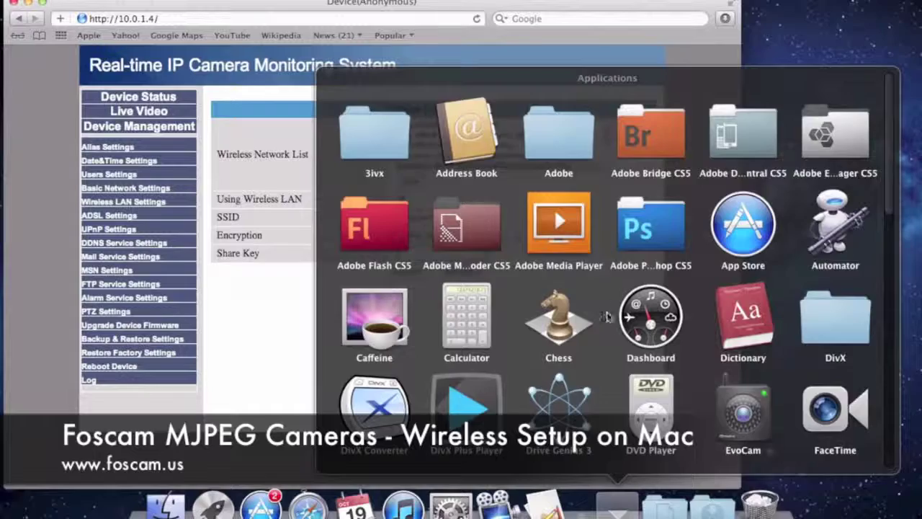
scroll(598, 286, "down", 10)
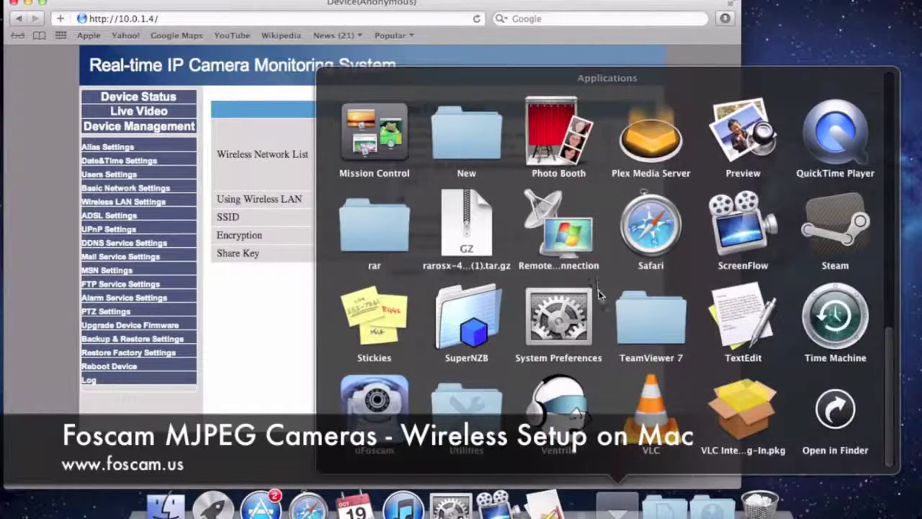
left_click(481, 428)
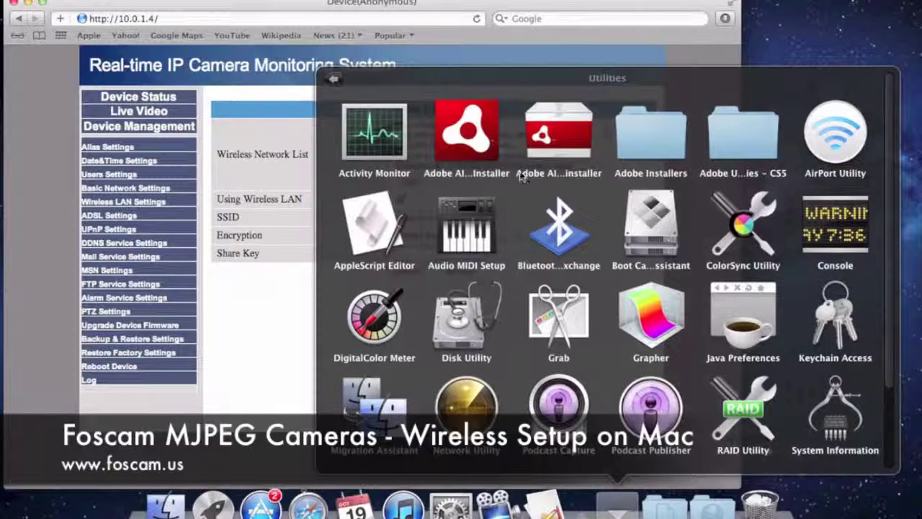
left_click(838, 137)
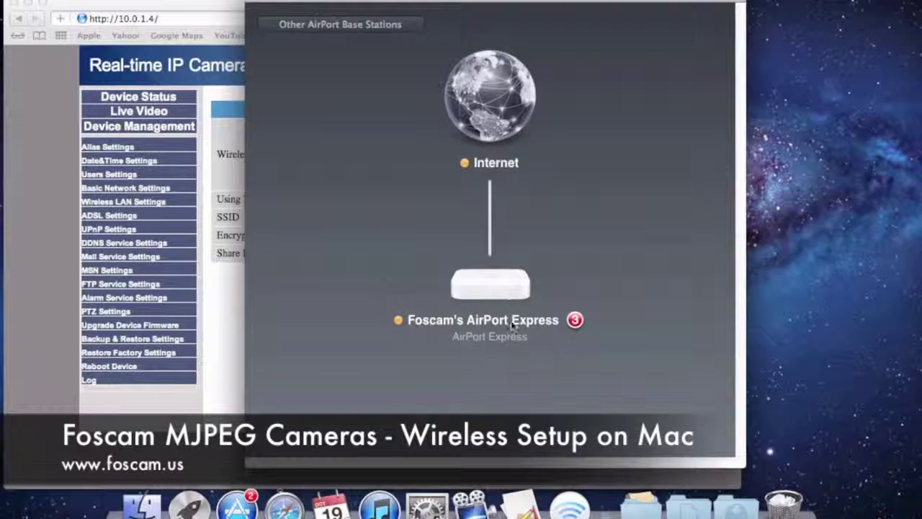
Edit the AirPort Express and view its Wireless settings: Foscam's Wi-Fi Network with WPA/WPA2 Personal
left_click(495, 297)
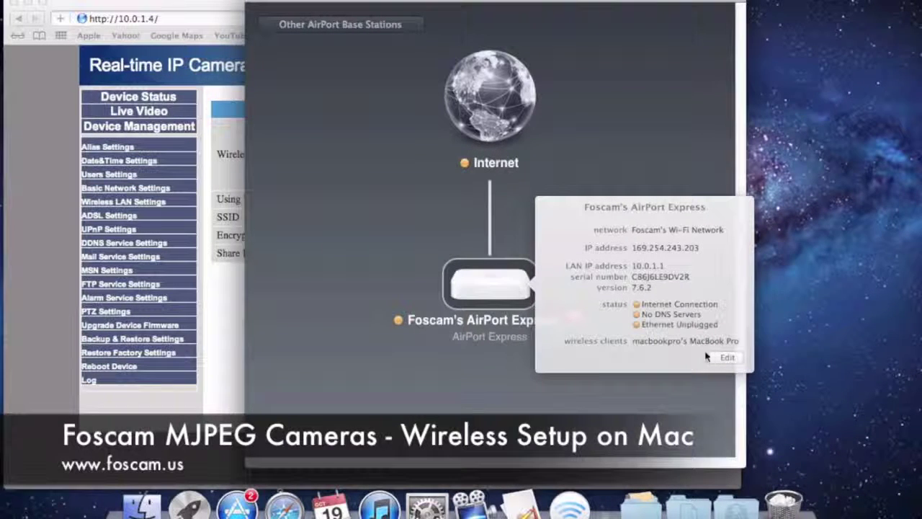
left_click(725, 359)
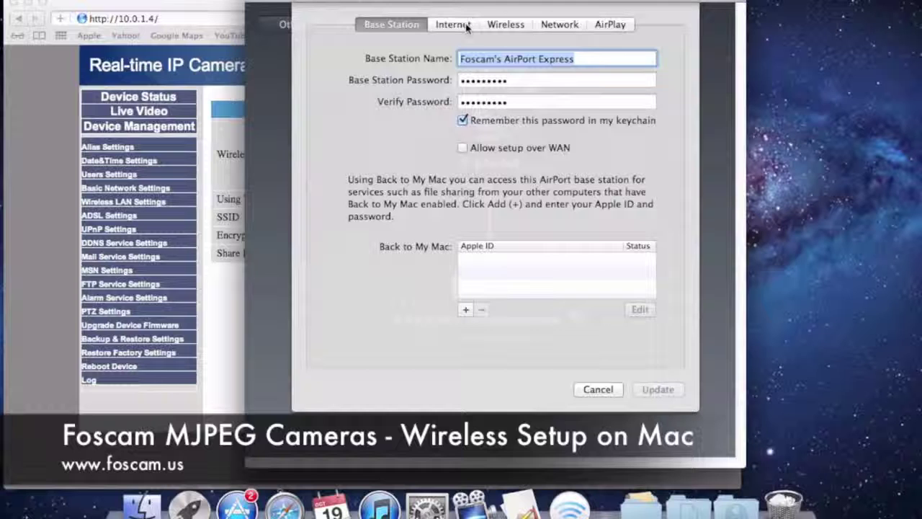
left_click(507, 25)
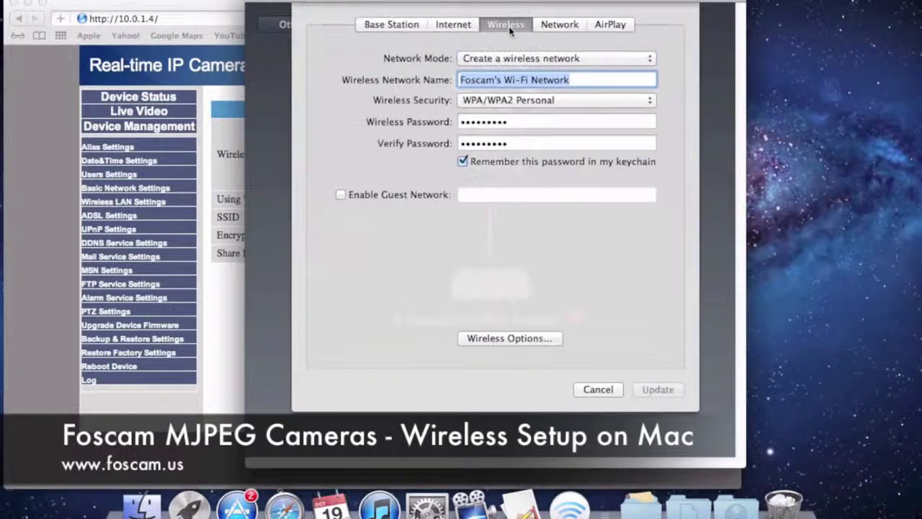
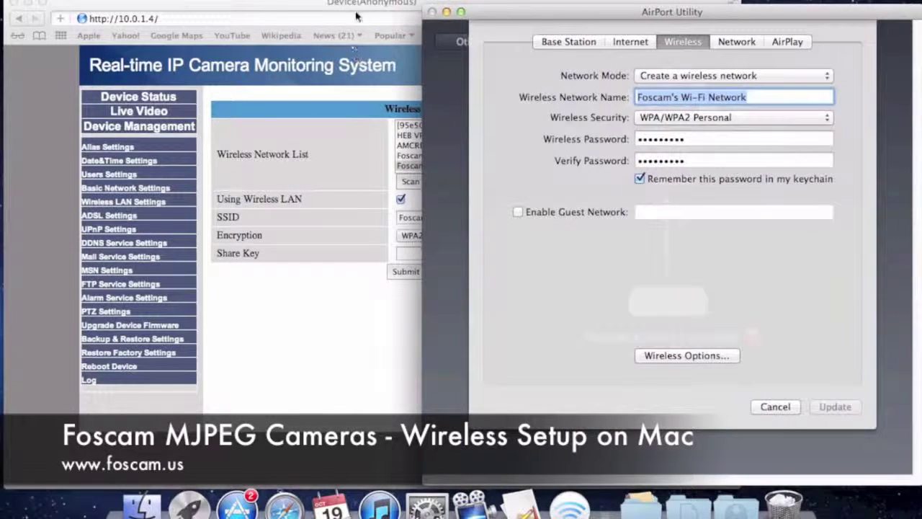
Check that the camera's SSID matches the router's network name
left_click_drag(368, 5, 241, 9)
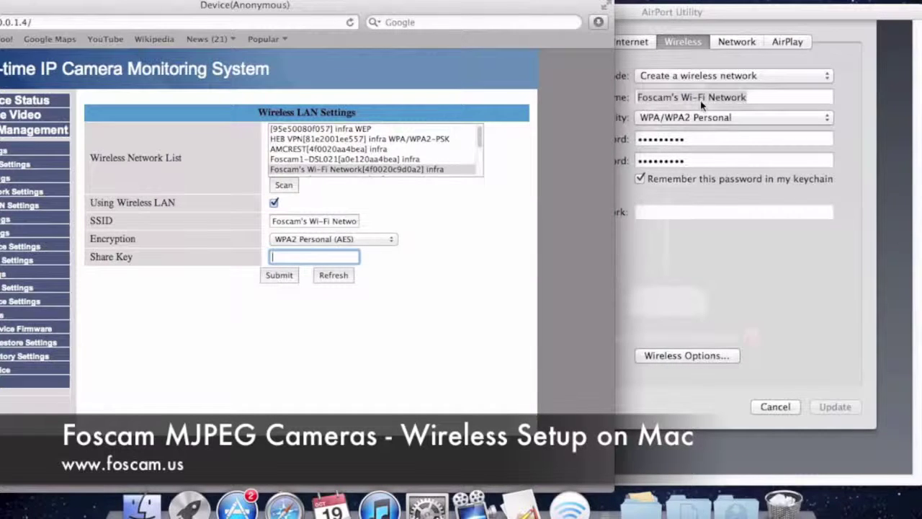
left_click(305, 223)
left_click_drag(274, 222, 362, 222)
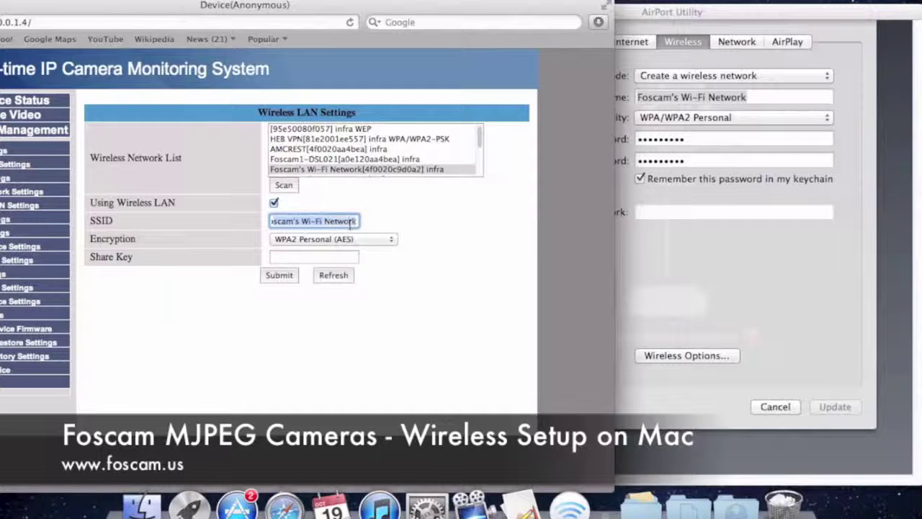
left_click(351, 225)
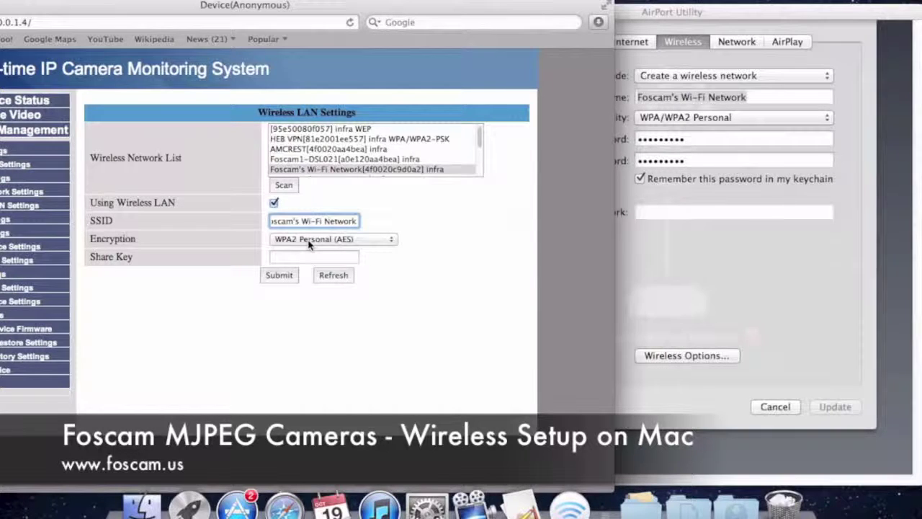
Keep WPA2 Personal (AES) encryption and compare it with the router's security mode choices
left_click(310, 242)
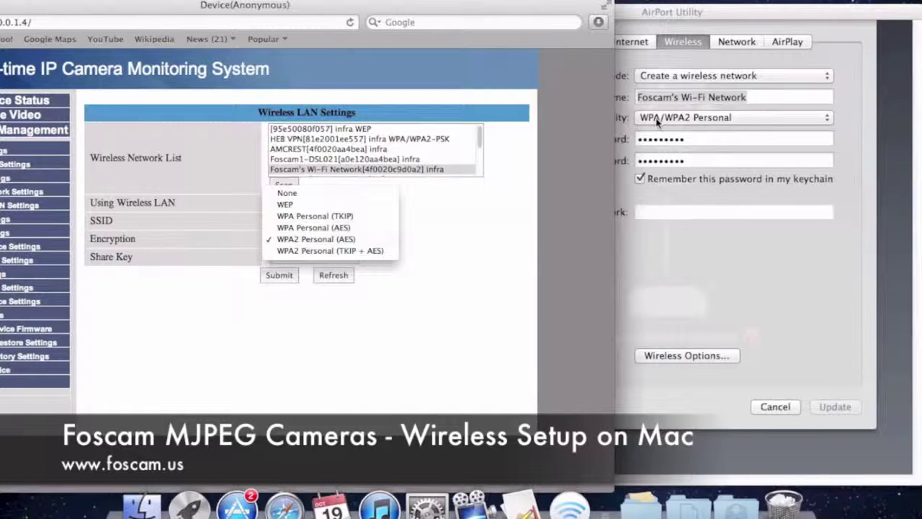
left_click(296, 245)
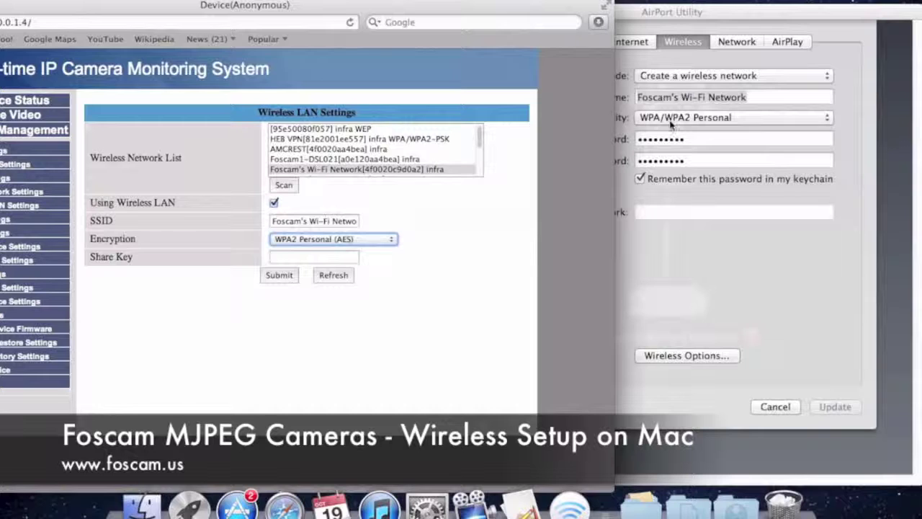
left_click(835, 197)
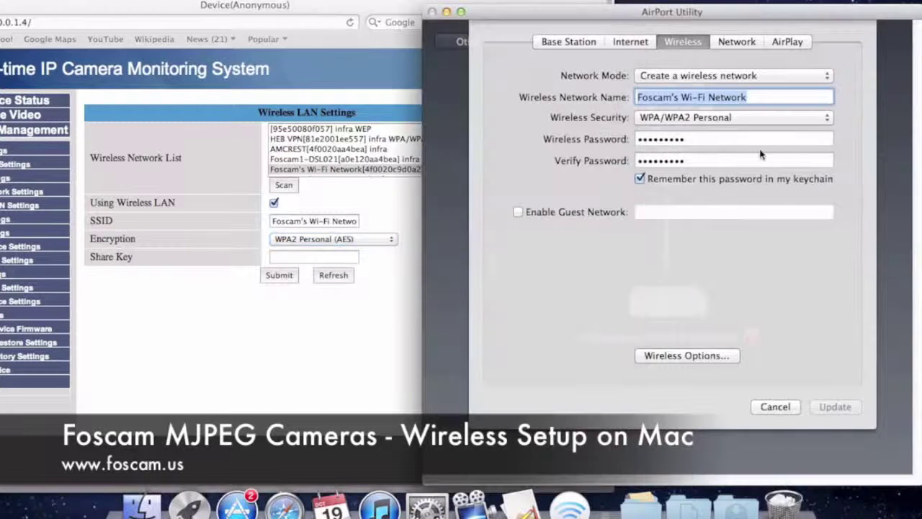
left_click(709, 118)
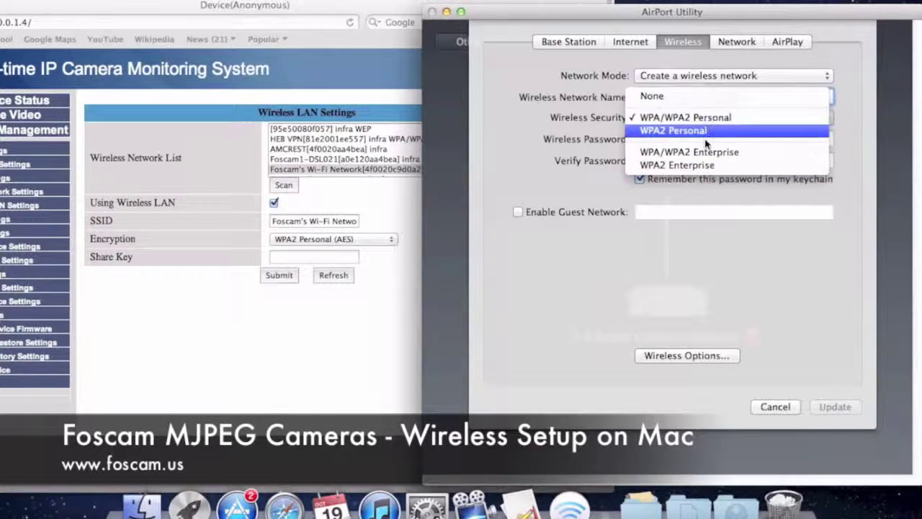
Keep WPA2 Personal (AES), enter the router passphrase as the camera's share key, and cancel AirPort's wireless sheet
left_click(367, 246)
left_click(364, 242)
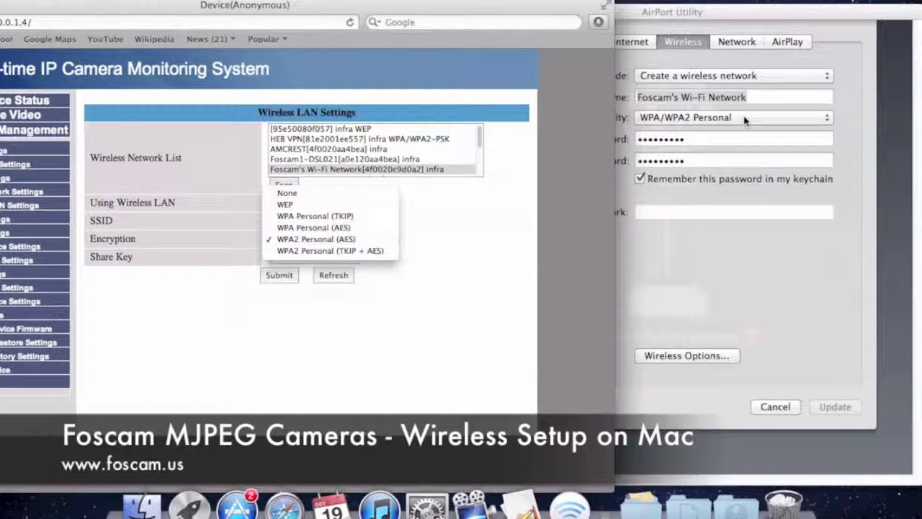
left_click(325, 240)
left_click(323, 256)
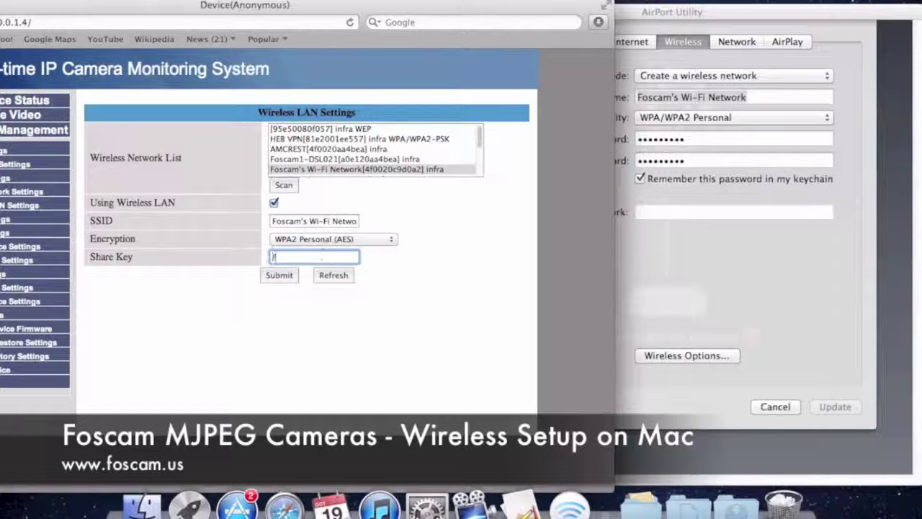
left_click(700, 309)
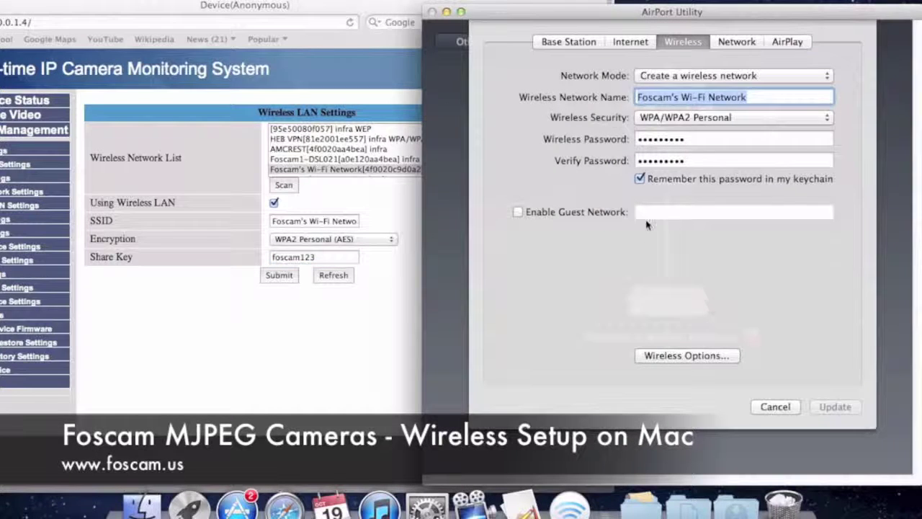
left_click(758, 408)
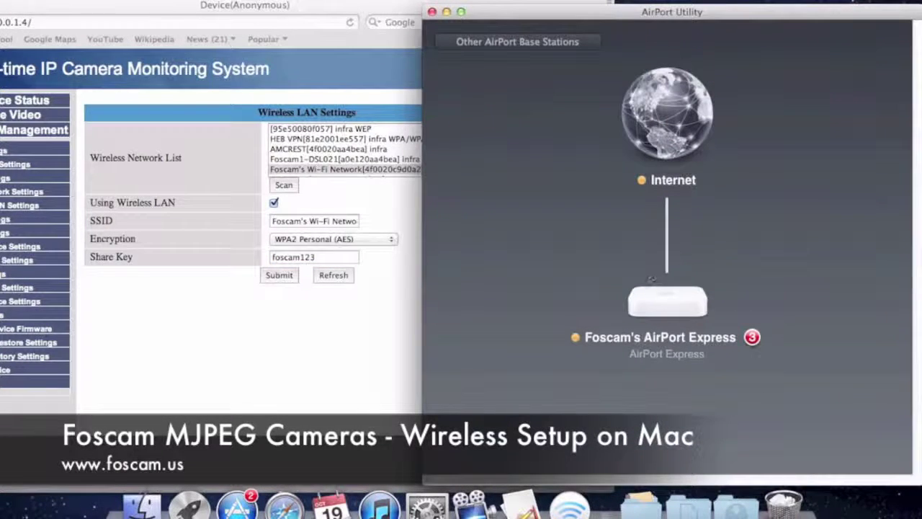
Quit AirPort Utility and submit the camera's Wireless LAN settings so it reboots
left_click(431, 12)
left_click_drag(350, 14, 545, 12)
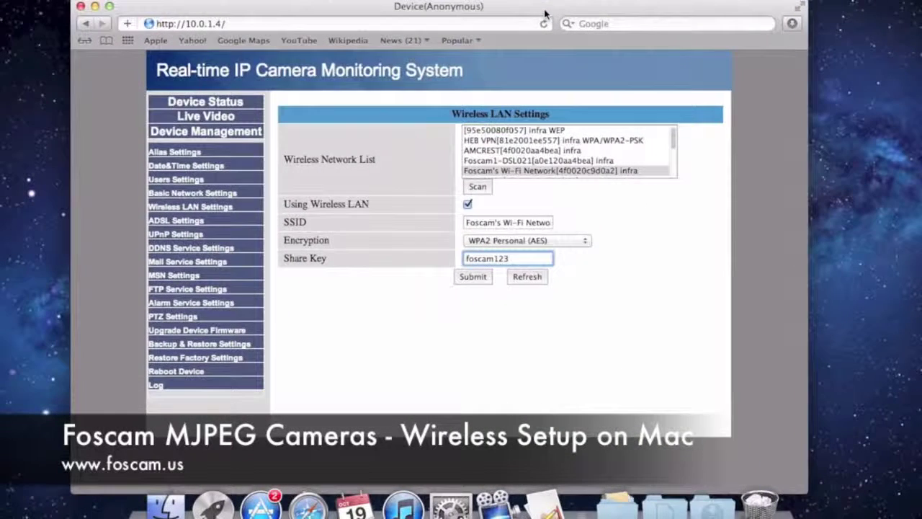
left_click(476, 280)
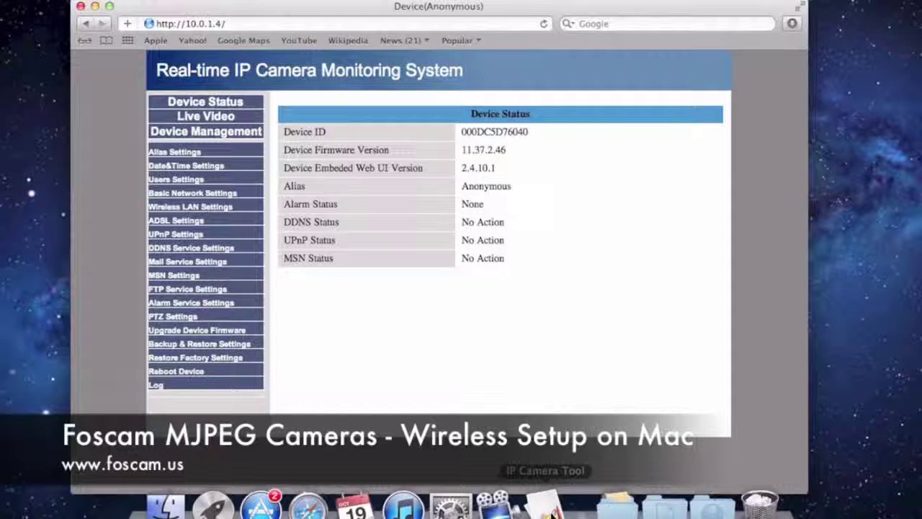
left_click(547, 508)
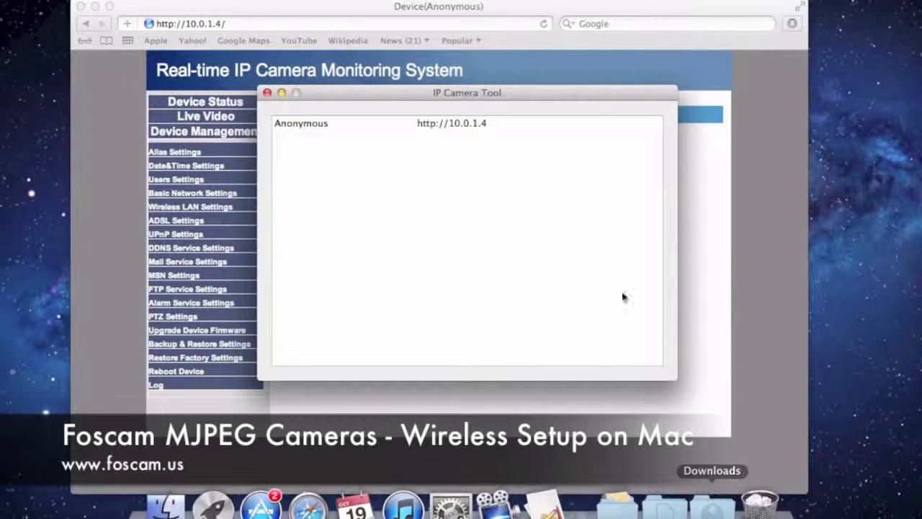
left_click_drag(436, 98, 469, 165)
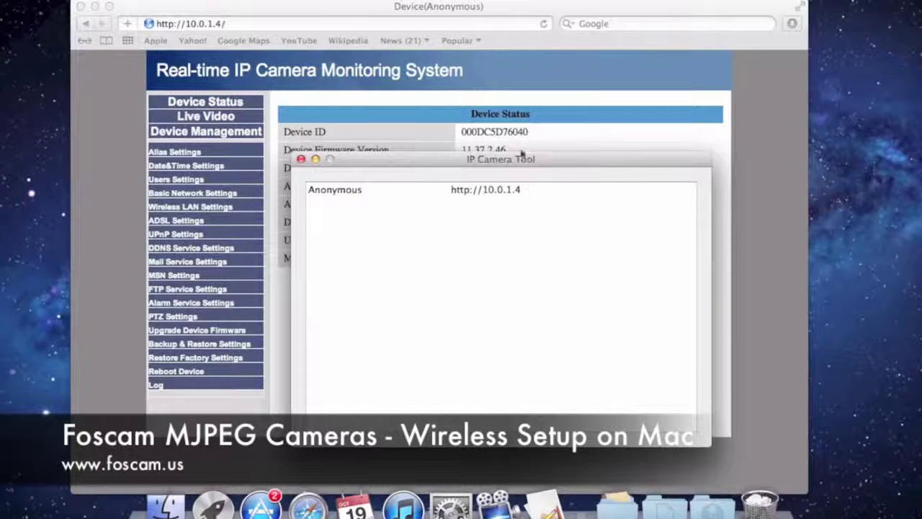
left_click_drag(500, 165, 487, 119)
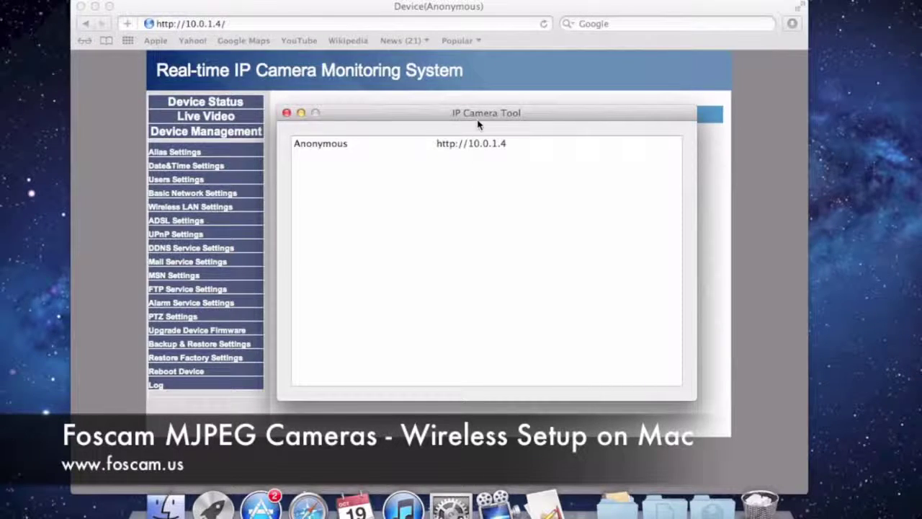
left_click_drag(477, 122, 475, 130)
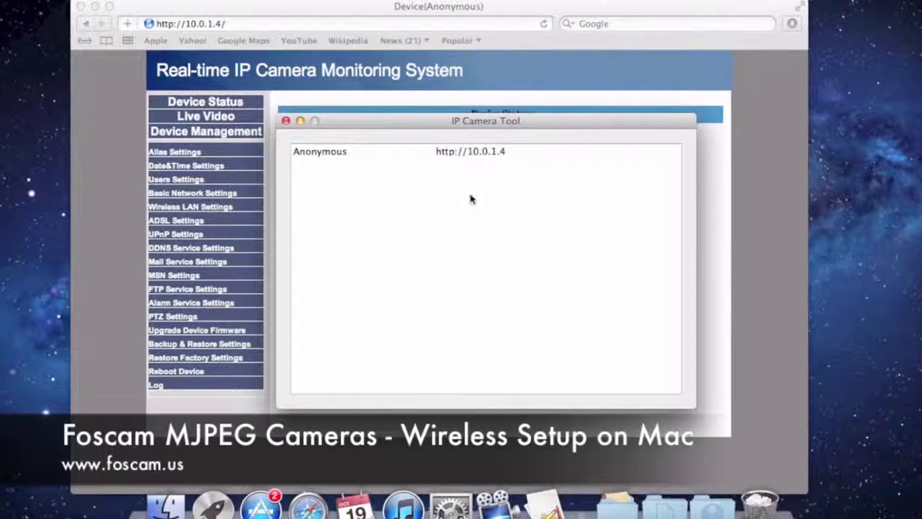
left_click(468, 157)
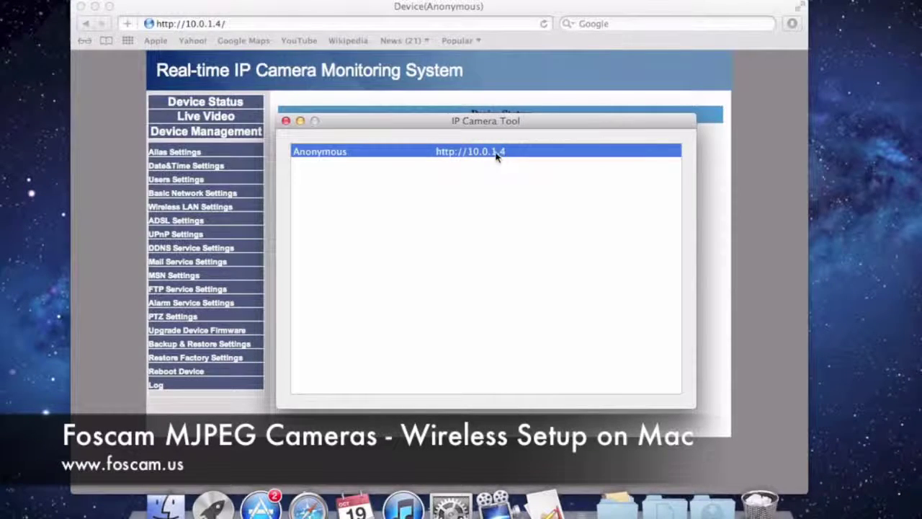
right_click(484, 153)
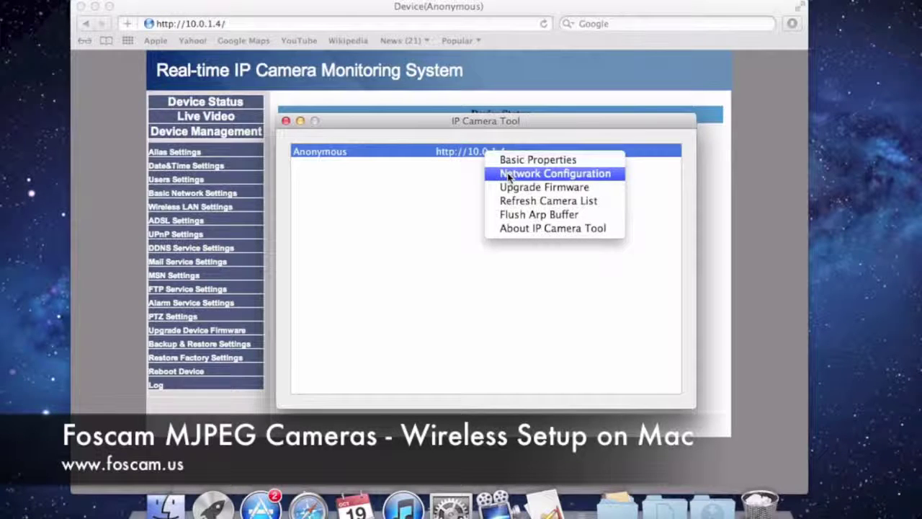
left_click(508, 174)
left_click_drag(476, 58, 501, 215)
left_click(500, 257)
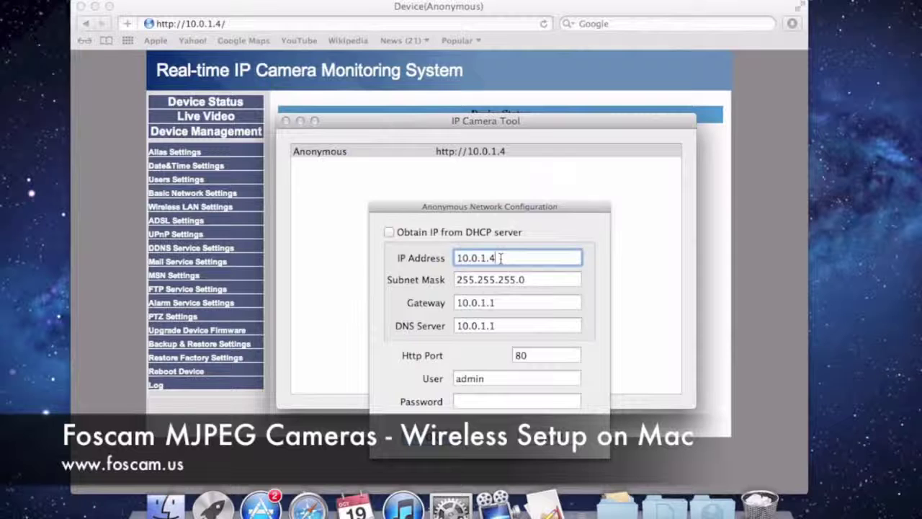
key("BackSpace")
key("Return")
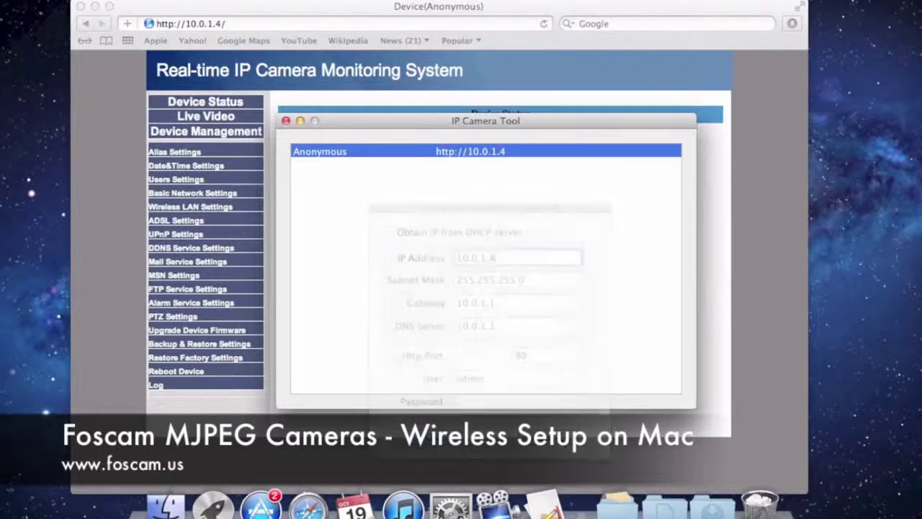
left_click(499, 204)
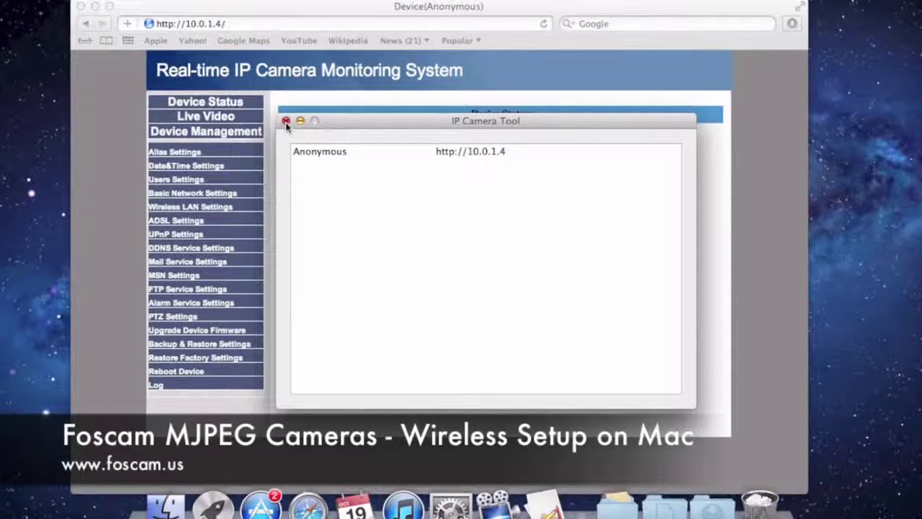
Reload the camera's web page at 10.0.1.4 and log back in
left_click(322, 106)
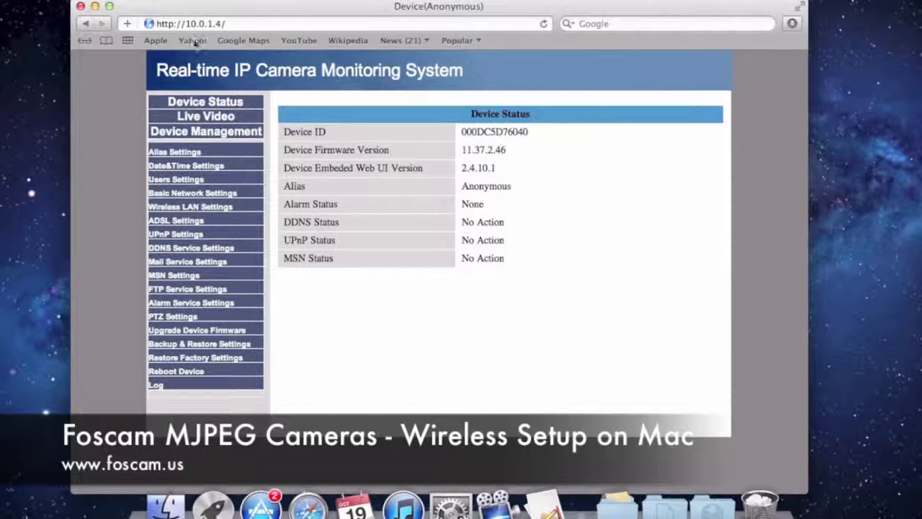
left_click(543, 23)
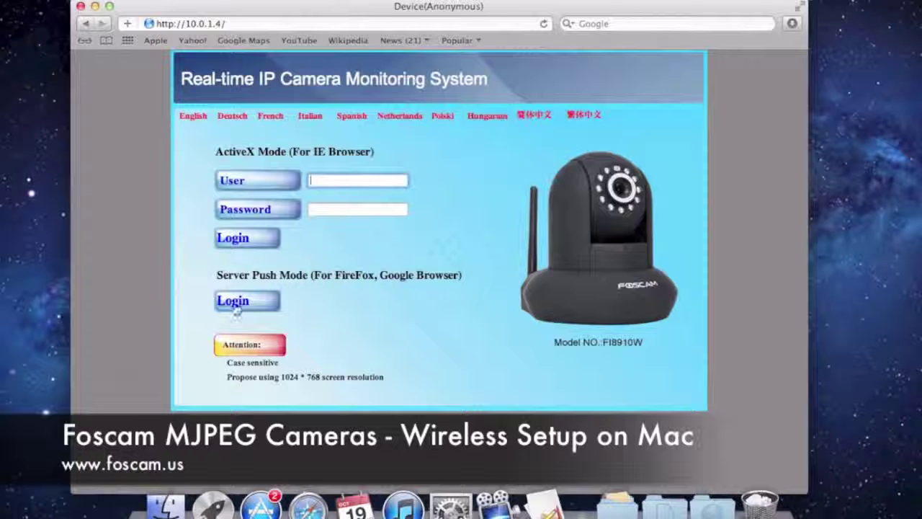
left_click(235, 304)
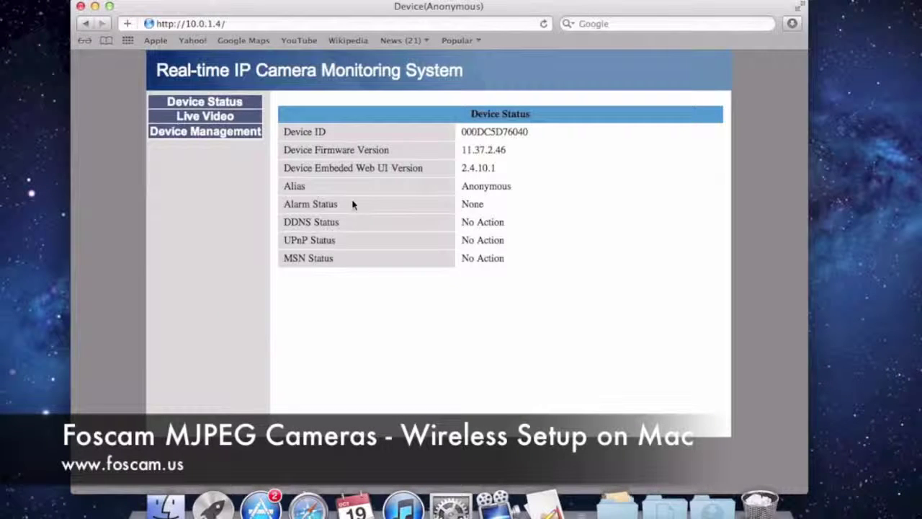
Review the Wireless LAN Settings under Device Management, then switch to Live Video
left_click(214, 134)
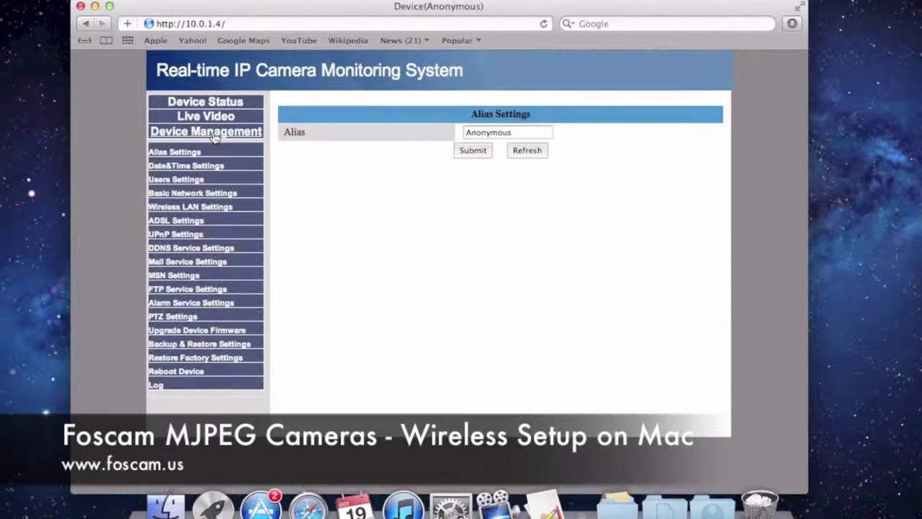
left_click(179, 207)
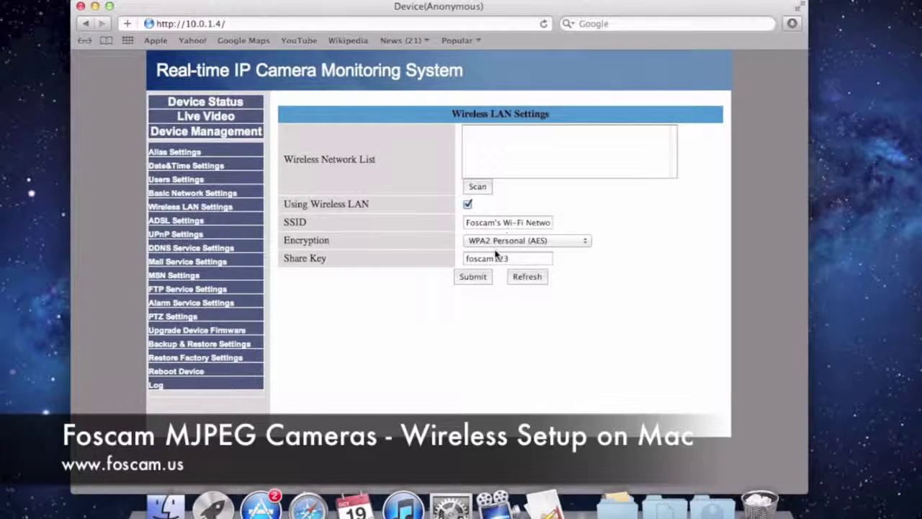
left_click(206, 117)
Tilt and pan the camera toward the door and boxes, then return to Device Management
left_click(182, 191)
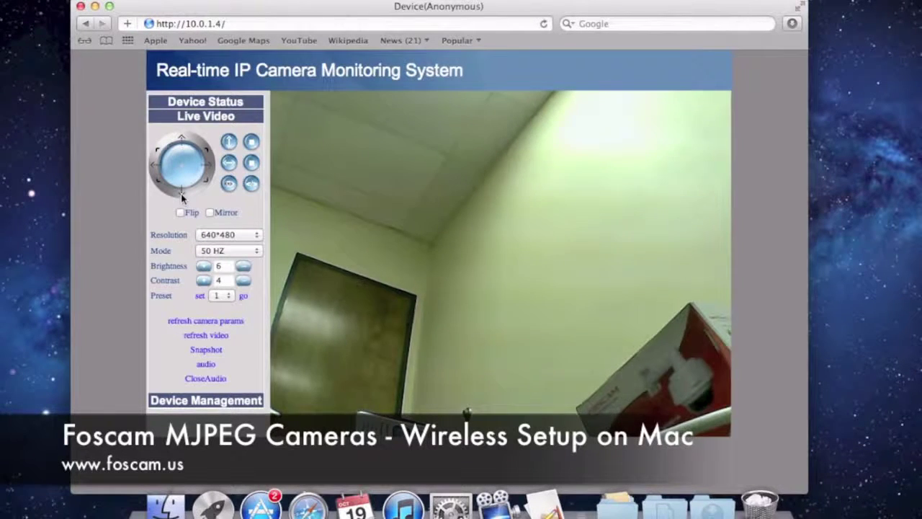
left_click(156, 172)
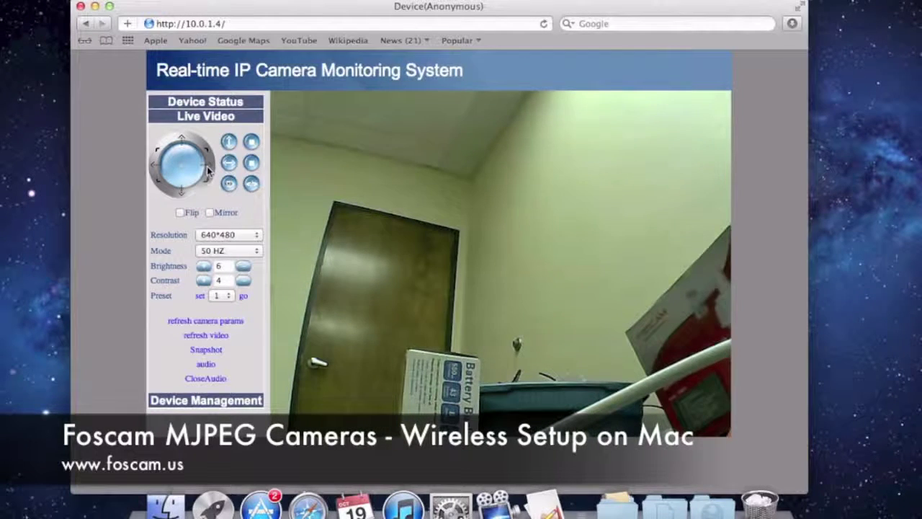
left_click(207, 170)
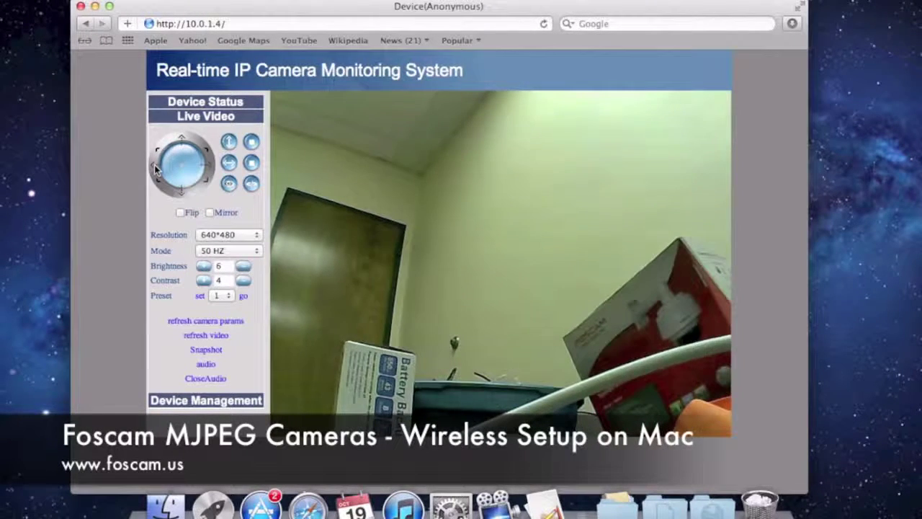
left_click(156, 168)
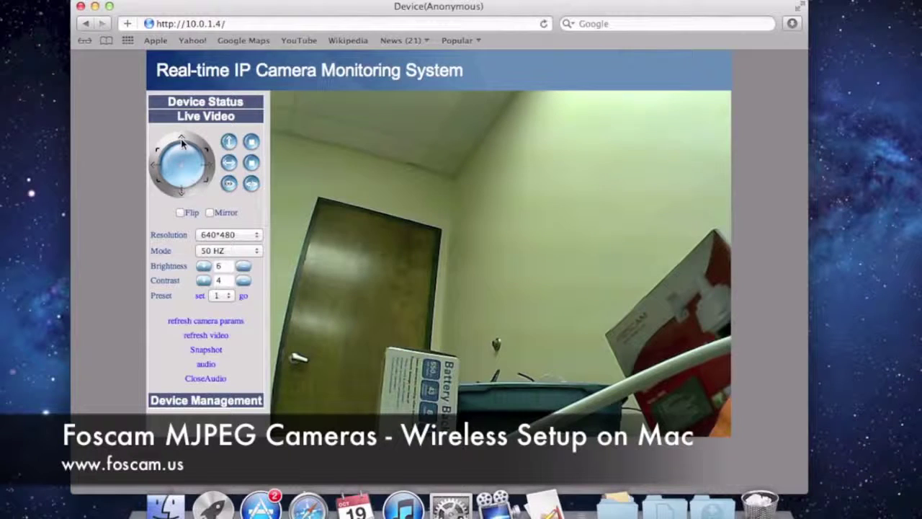
left_click(182, 142)
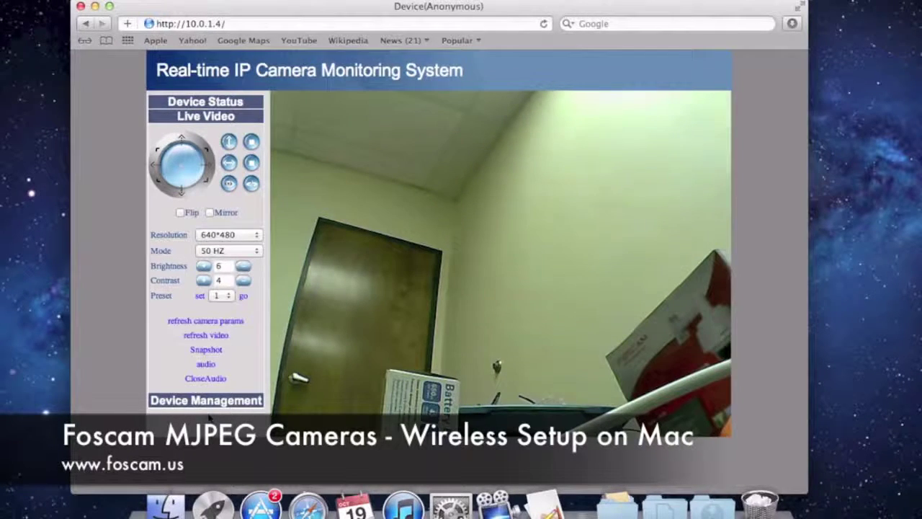
left_click(209, 401)
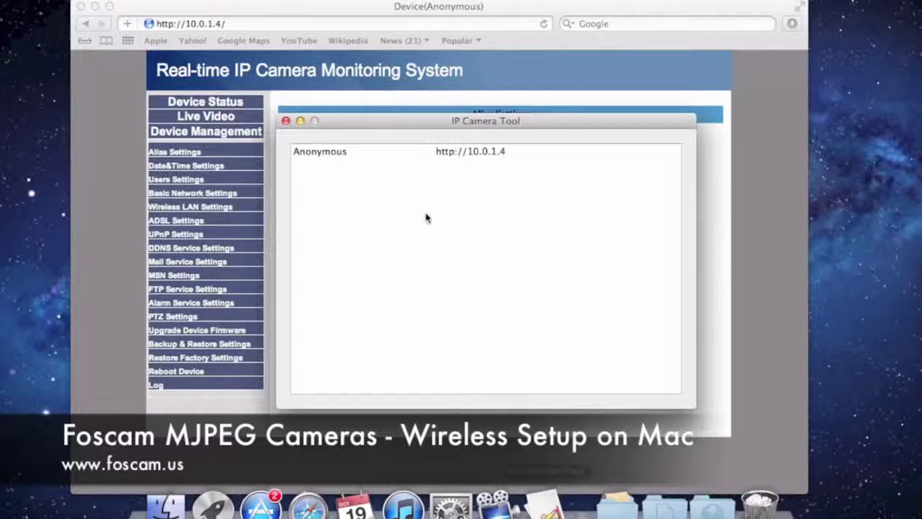
Close IP Camera Tool, join the Camdemo Wi-Fi network, and confirm the connection
left_click(286, 121)
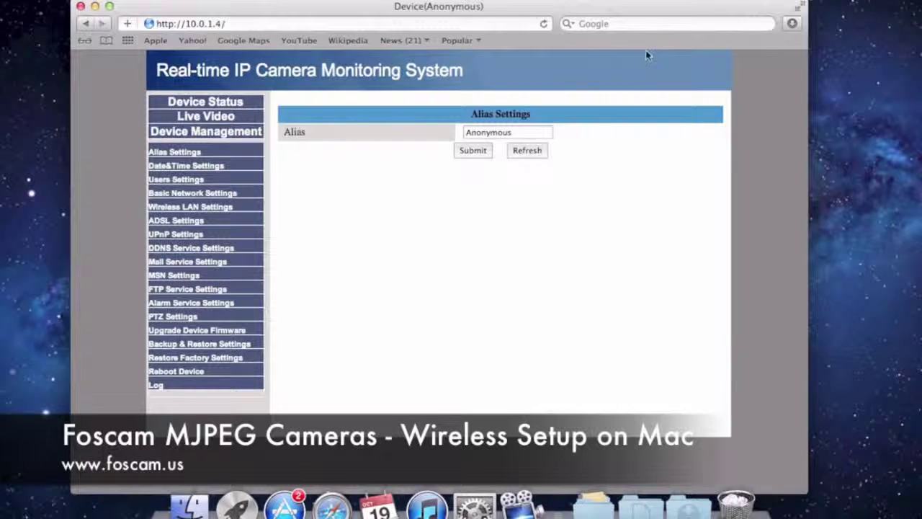
left_click(714, 0)
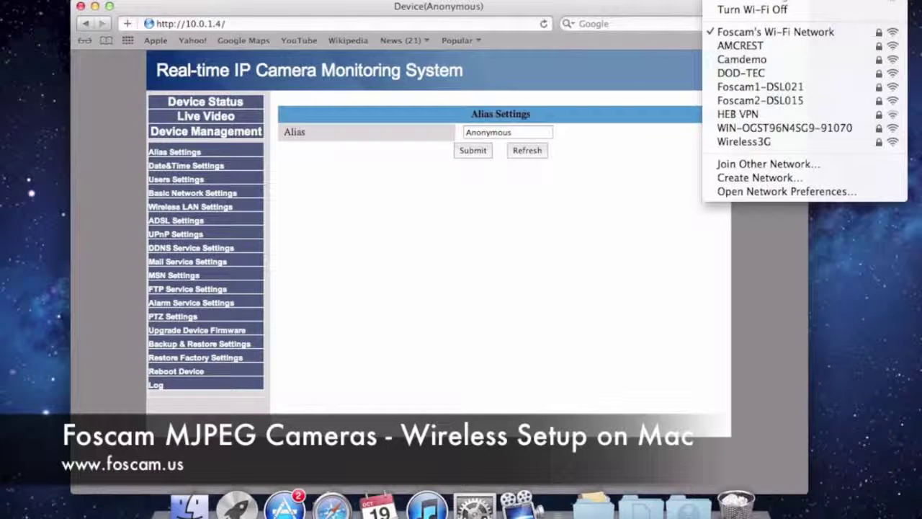
left_click(740, 61)
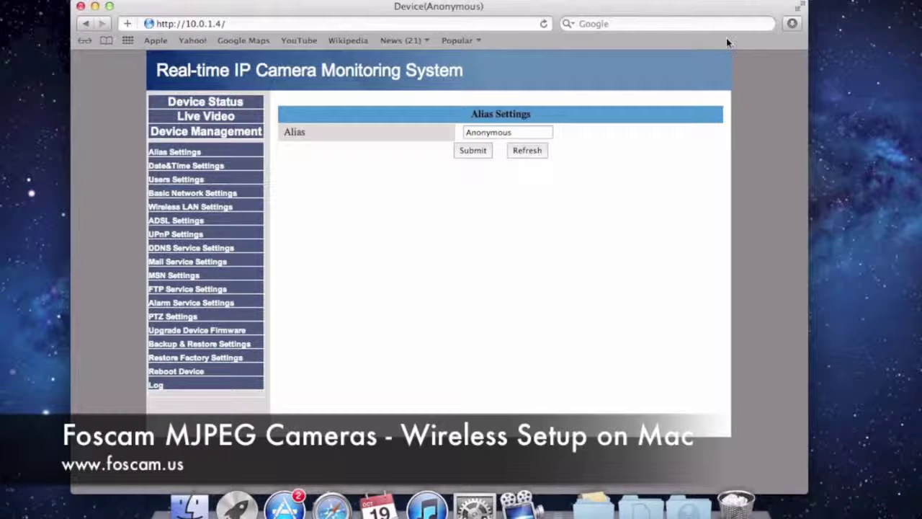
left_click(714, 0)
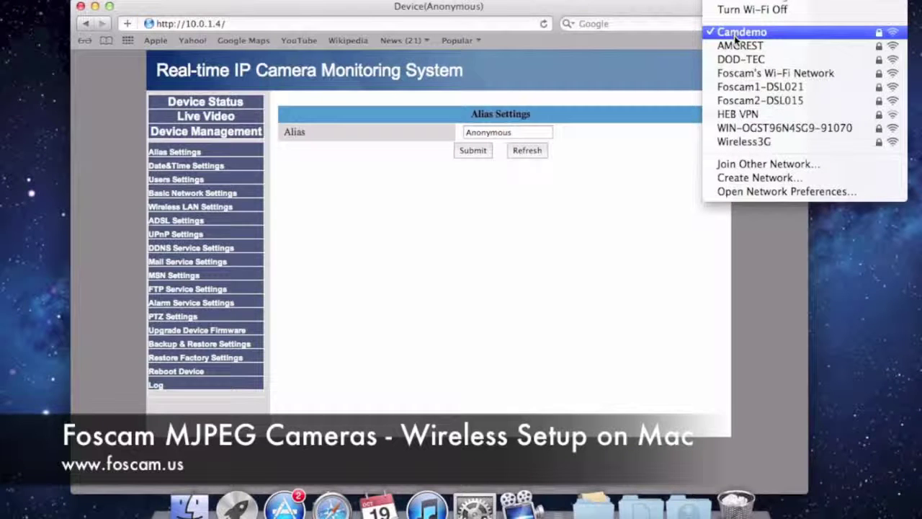
left_click(634, 238)
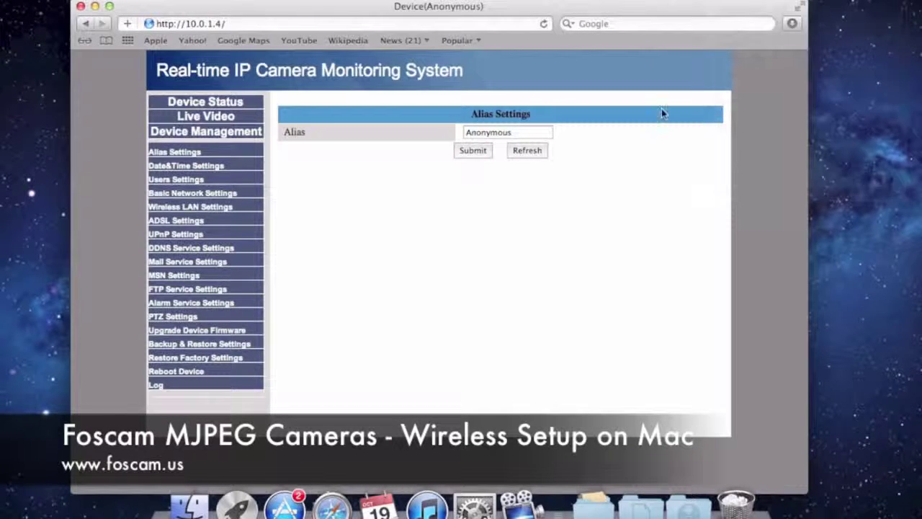
Launch AirPort Utility from Applications > Utilities, quit it, and close the Safari window
left_click(595, 508)
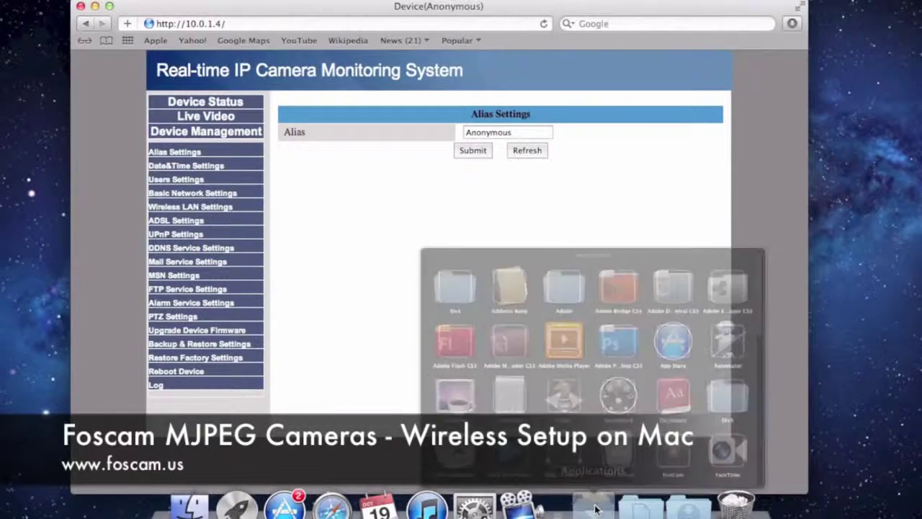
scroll(612, 357, "down", 10)
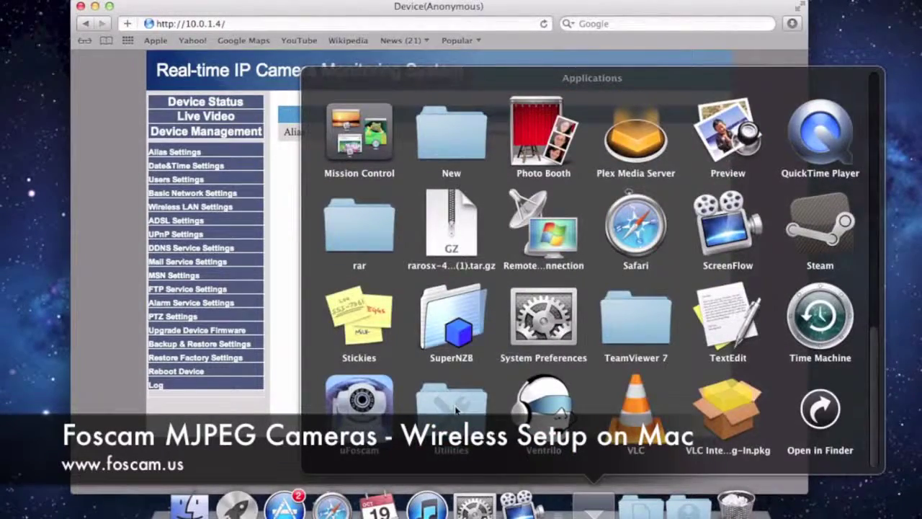
left_click(451, 407)
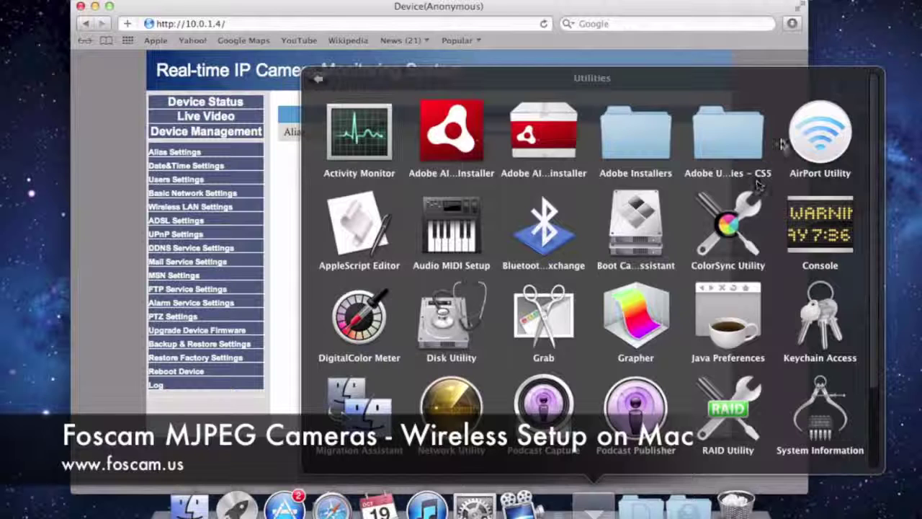
left_click(815, 135)
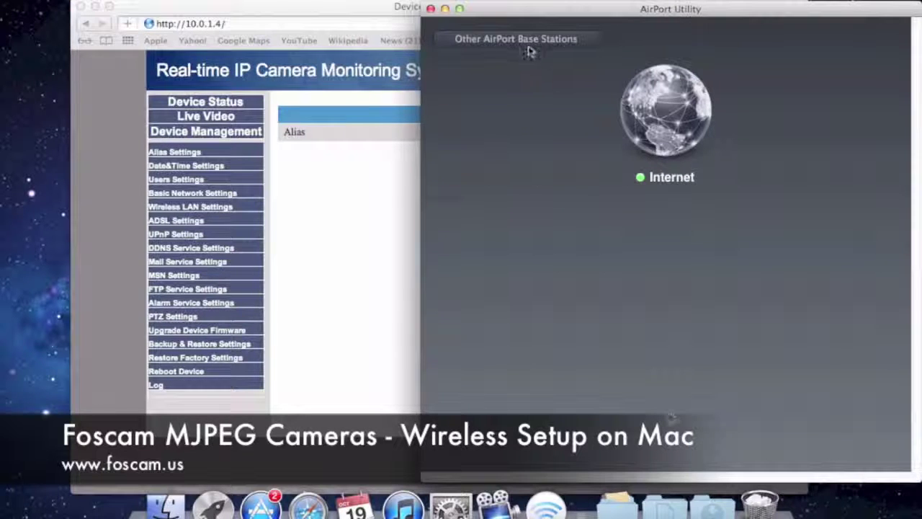
left_click(430, 9)
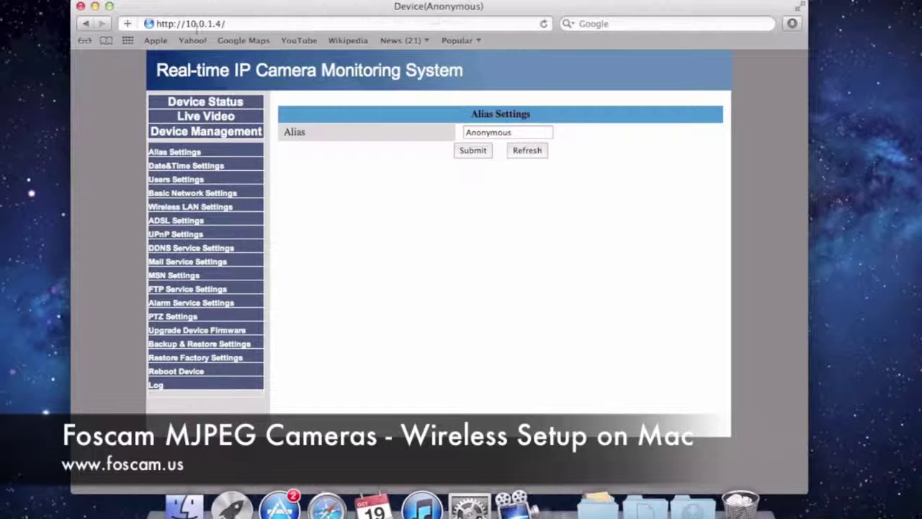
left_click(80, 6)
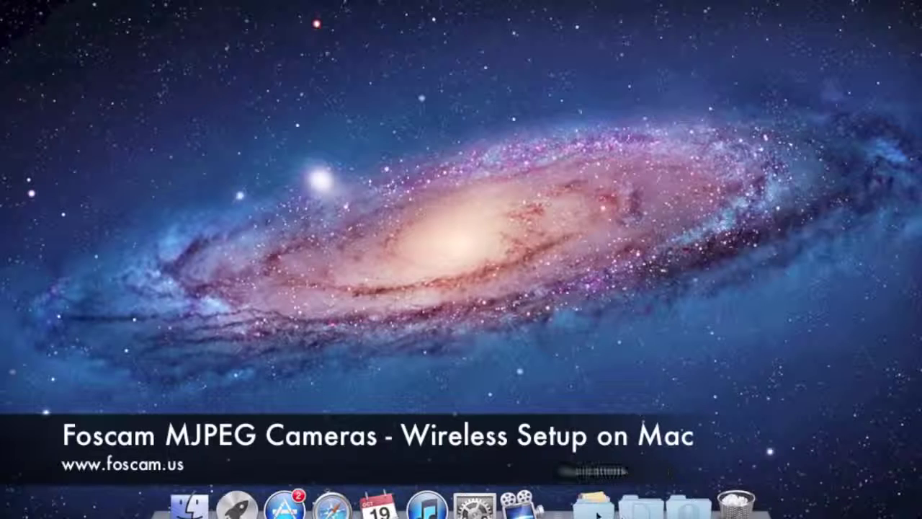
Open the Network preferences and view the Wi-Fi TCP/IP settings under Advanced
left_click(474, 504)
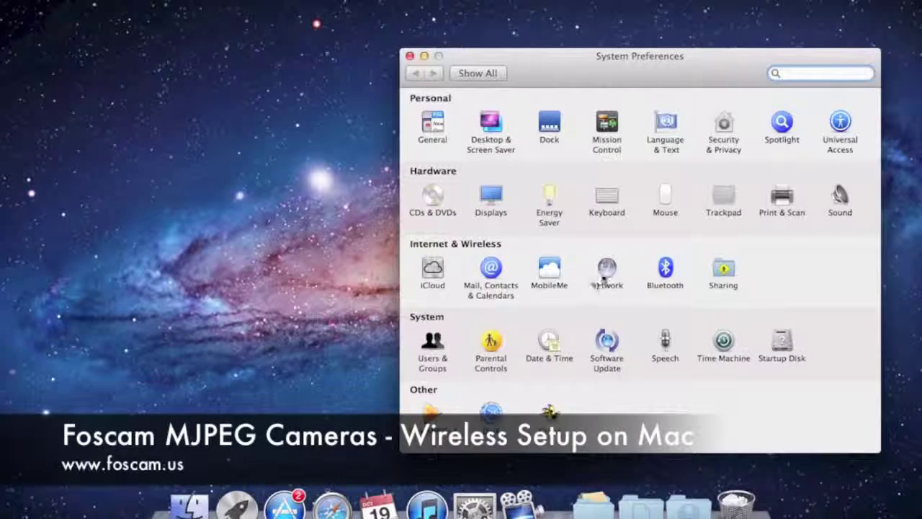
left_click(607, 270)
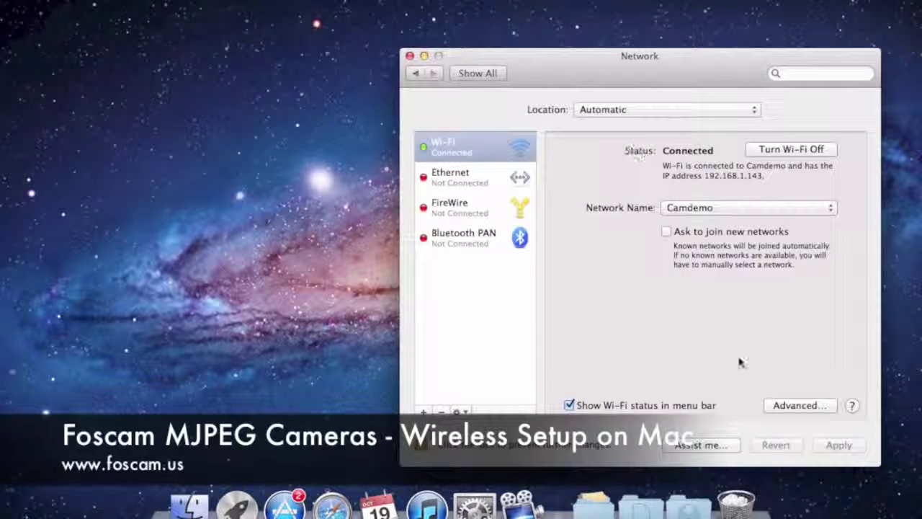
left_click(798, 405)
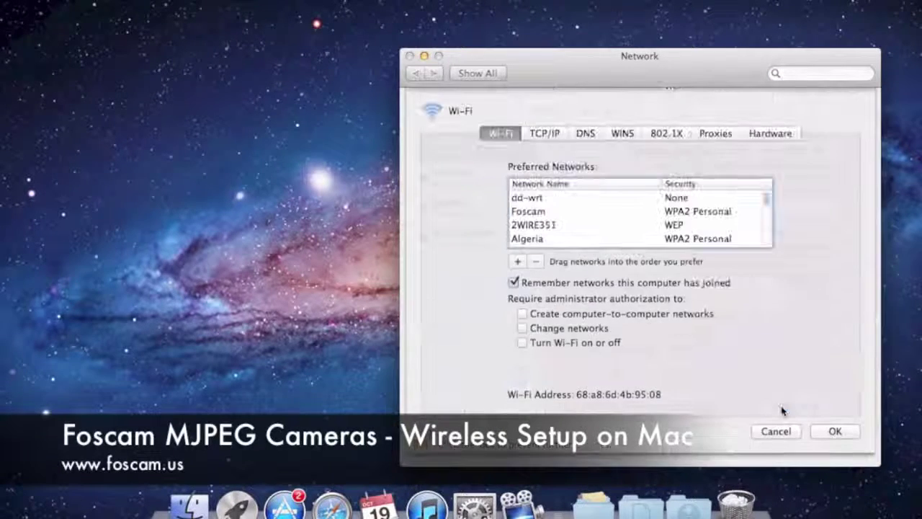
left_click(543, 133)
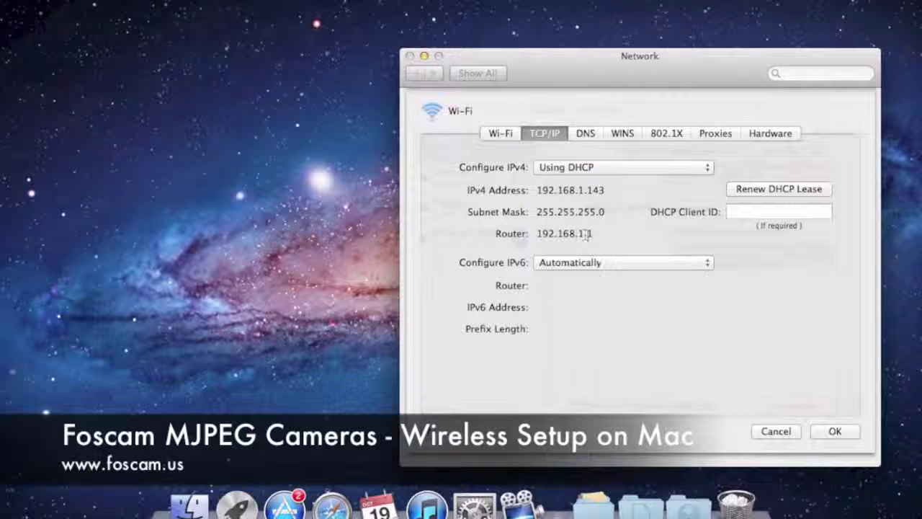
Copy the router address 192.168.1.1 and close the Network settings without changes
left_click_drag(593, 233, 545, 234)
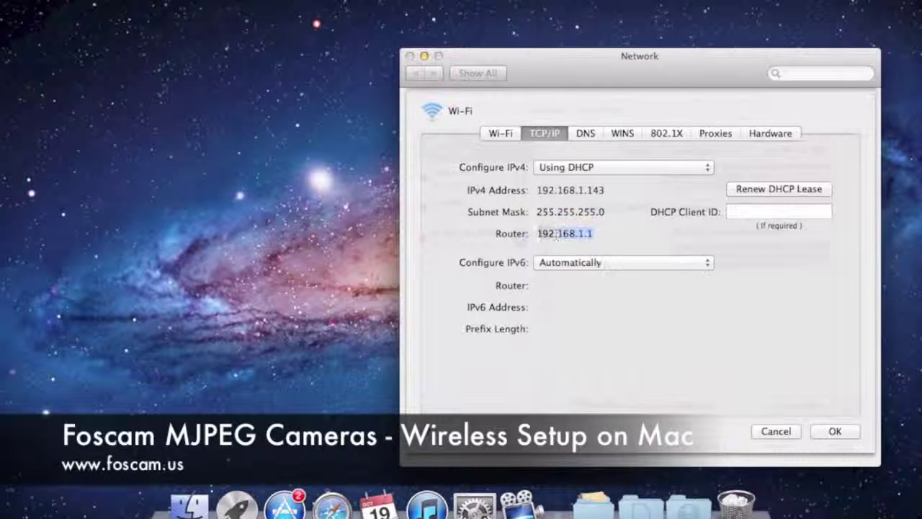
right_click(540, 234)
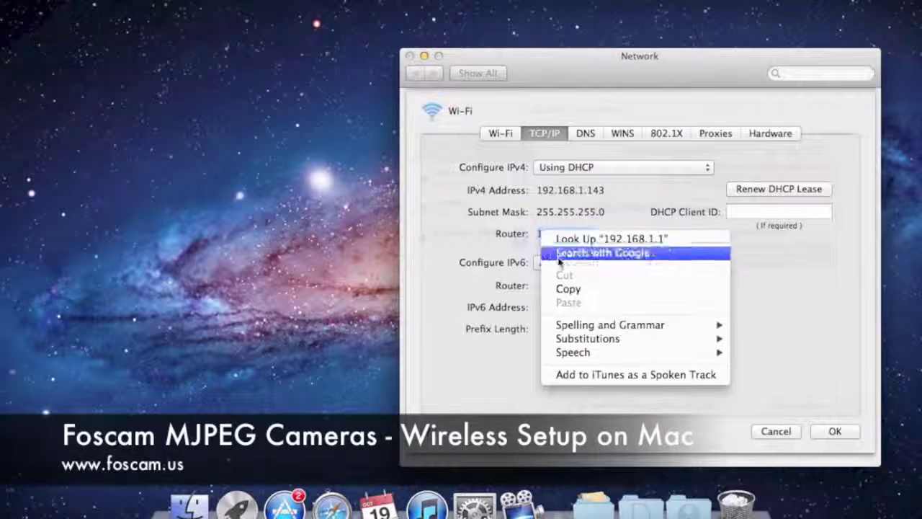
left_click(568, 290)
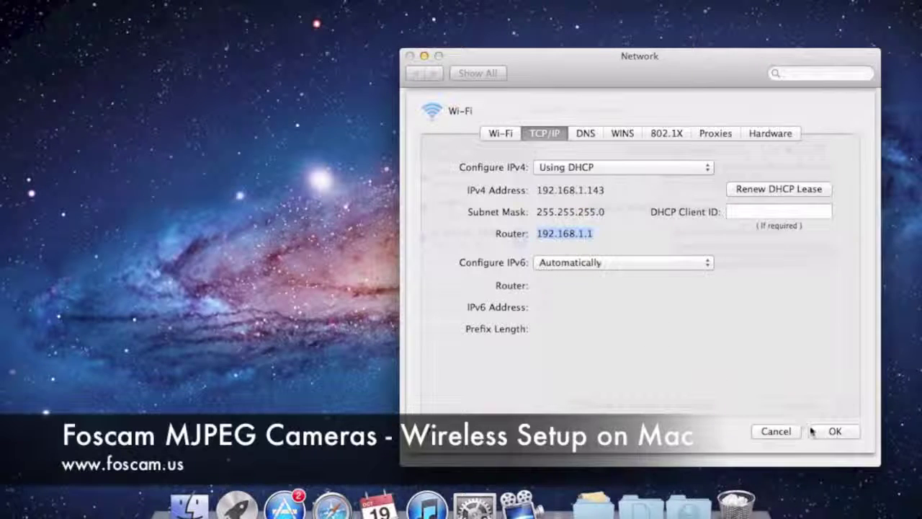
left_click(785, 432)
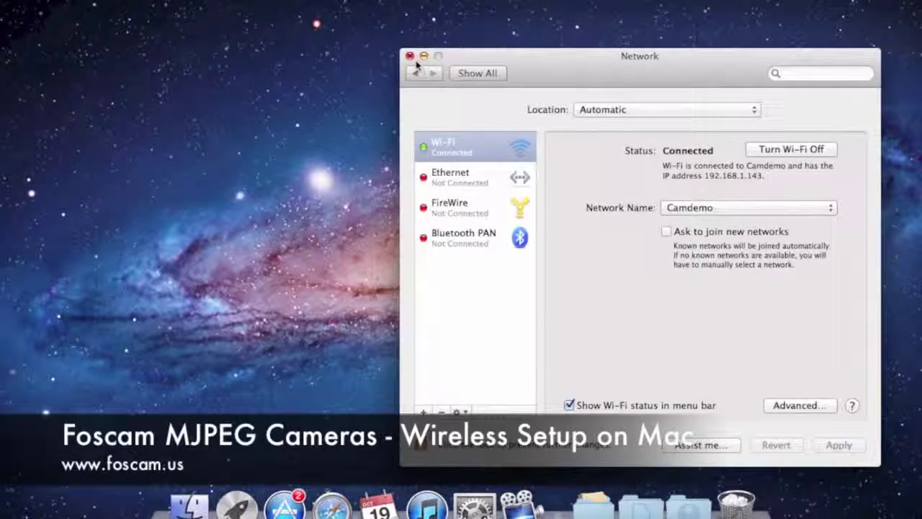
left_click(409, 56)
Load the router page at 192.168.1.1 in Safari, showing the Linksys EA2700 login
left_click(332, 506)
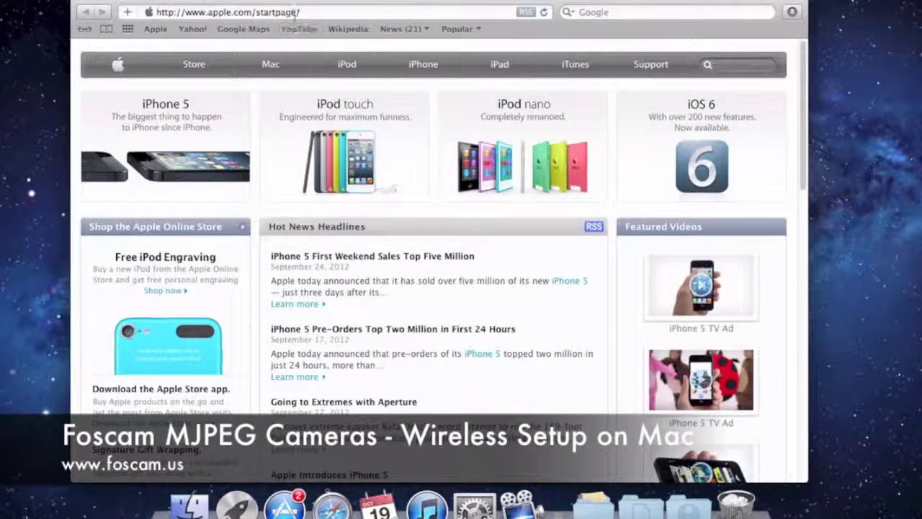
left_click_drag(297, 11, 156, 11)
right_click(171, 11)
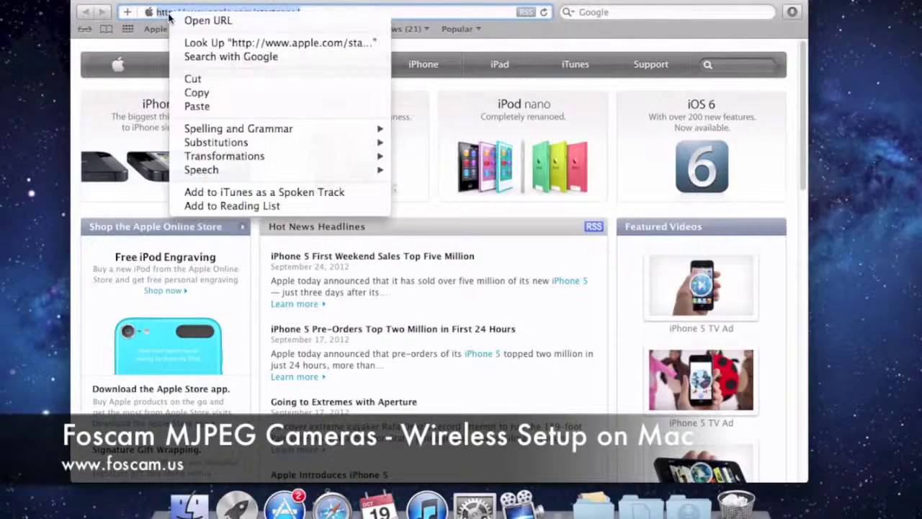
left_click(197, 105)
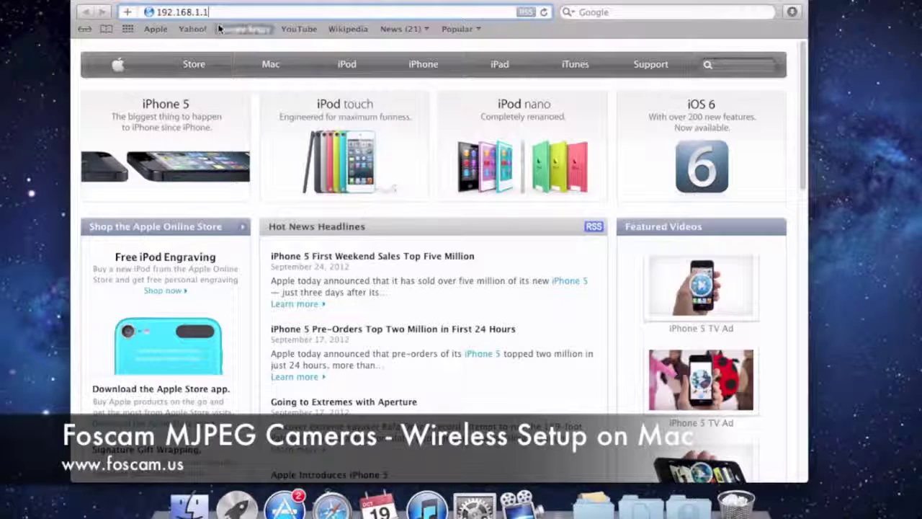
key("Return")
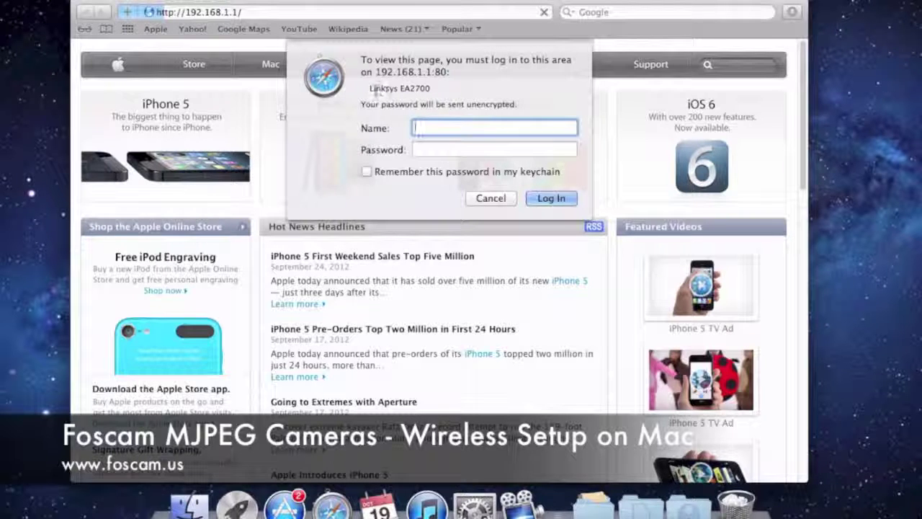
left_click(373, 87)
left_click_drag(373, 88, 433, 89)
Log in to the router with the admin user name and password
left_click(417, 127)
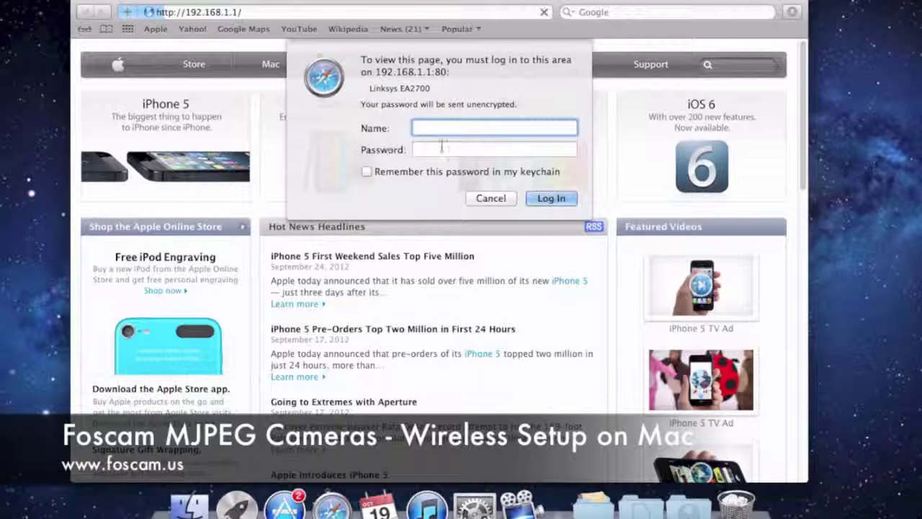
left_click(443, 150)
left_click(442, 129)
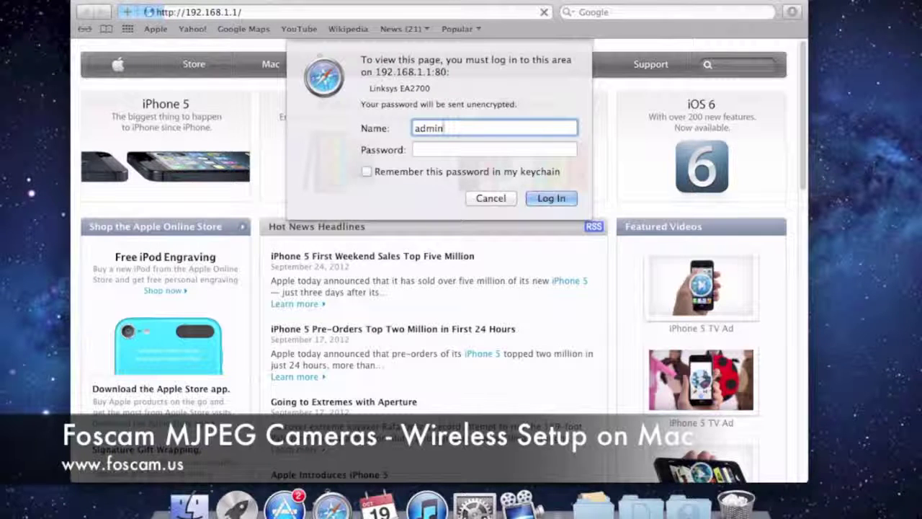
left_click(494, 149)
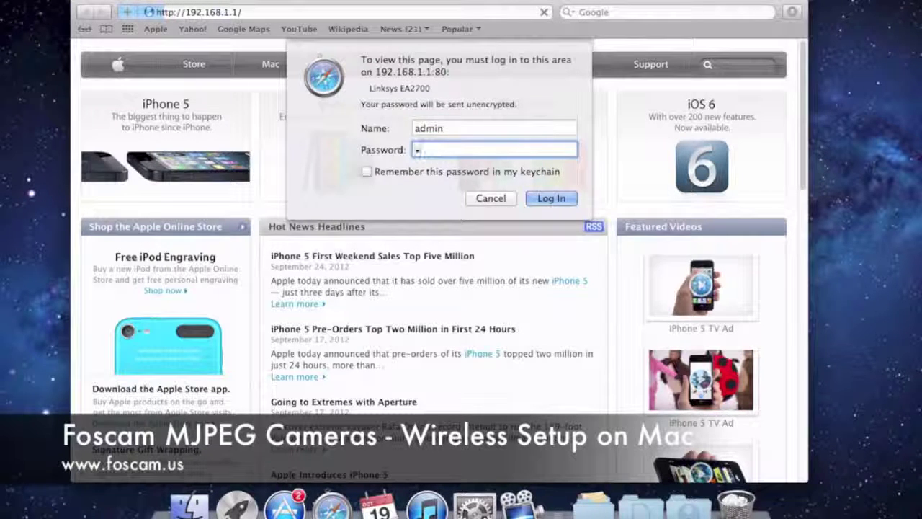
key("Return")
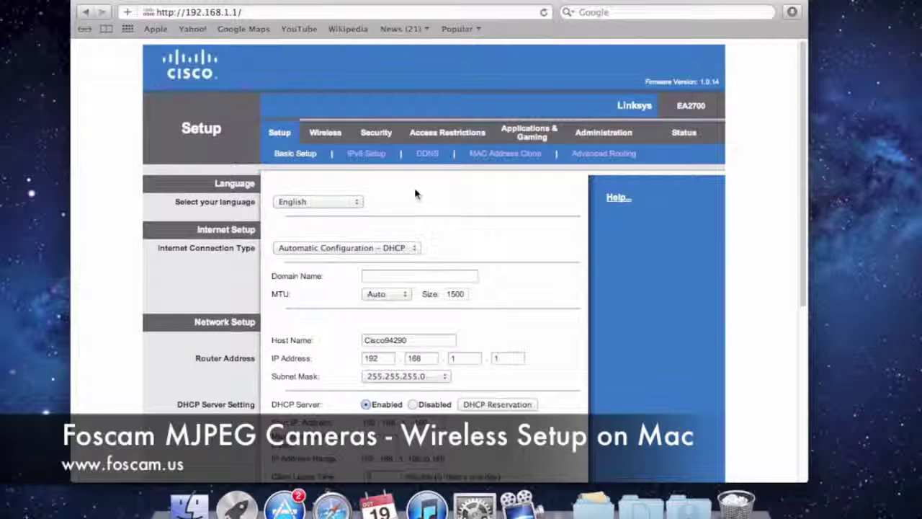
Open the Wireless page and confirm SSID Camdemo with WPA2 Personal security mode
left_click(325, 137)
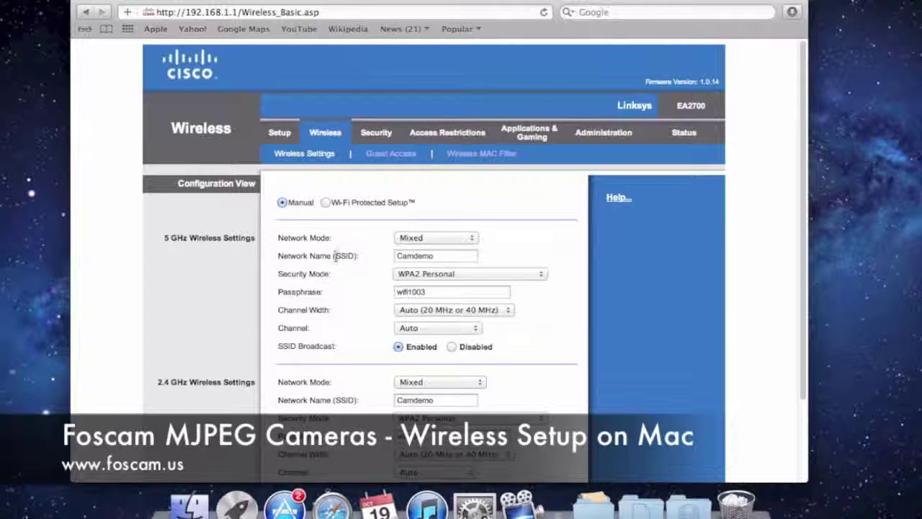
left_click_drag(335, 256, 435, 257)
left_click(437, 257)
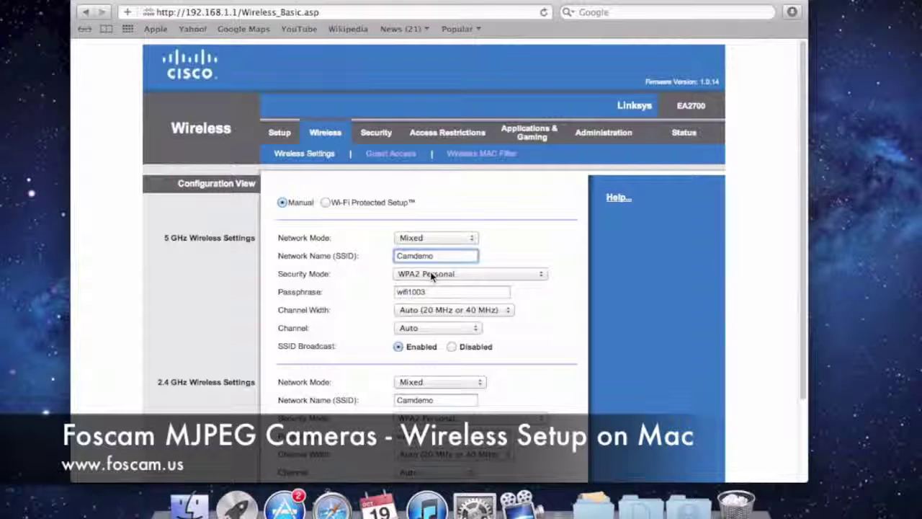
left_click(430, 276)
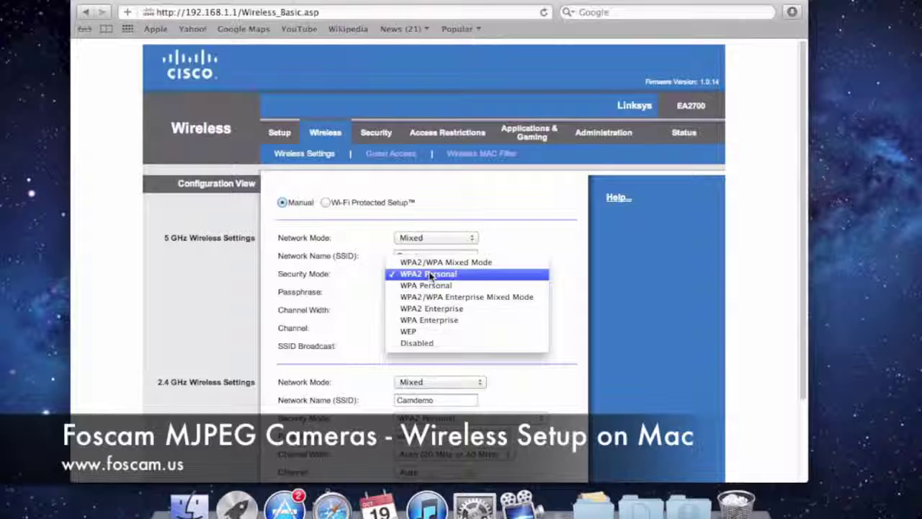
left_click(431, 274)
Highlight the Wi-Fi passphrase, the router's 192.168.1. address and the Camdemo network name
left_click_drag(277, 292, 324, 295)
left_click(325, 297)
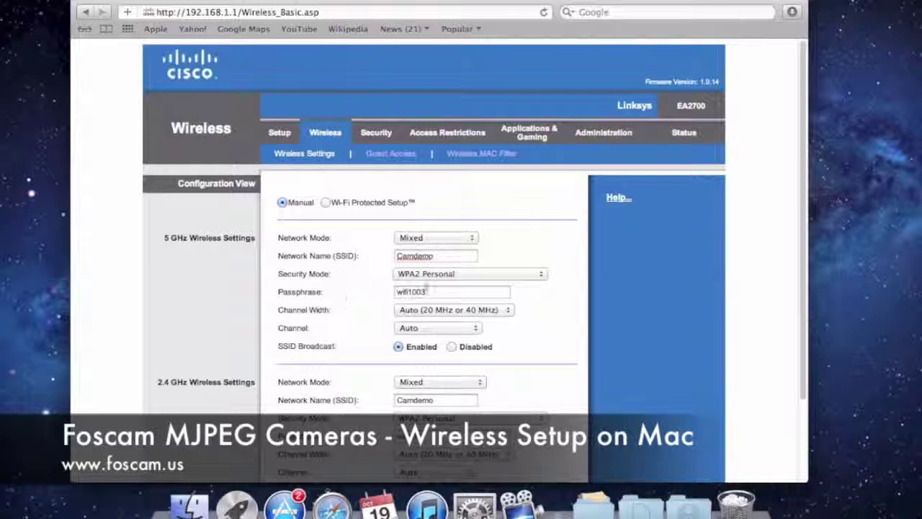
left_click_drag(433, 291, 395, 293)
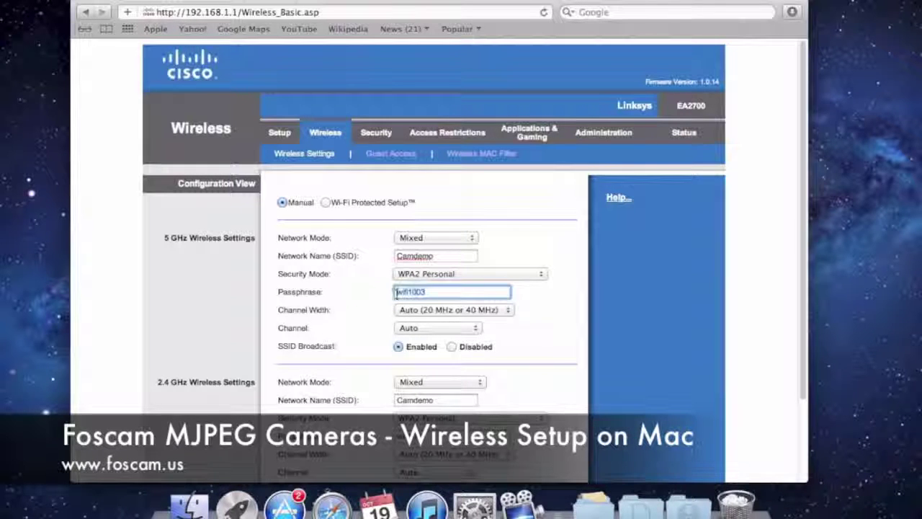
left_click_drag(399, 292, 427, 291)
double_click(432, 292)
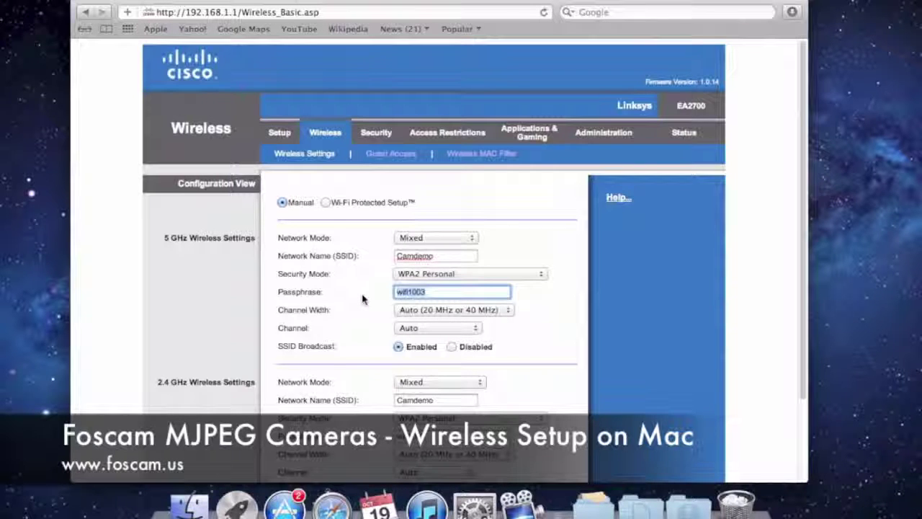
left_click(426, 291)
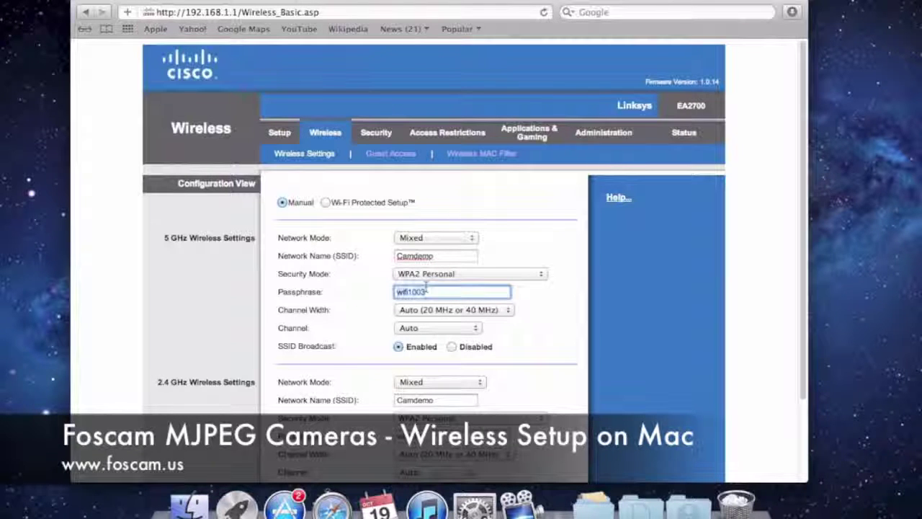
left_click_drag(183, 12, 233, 11)
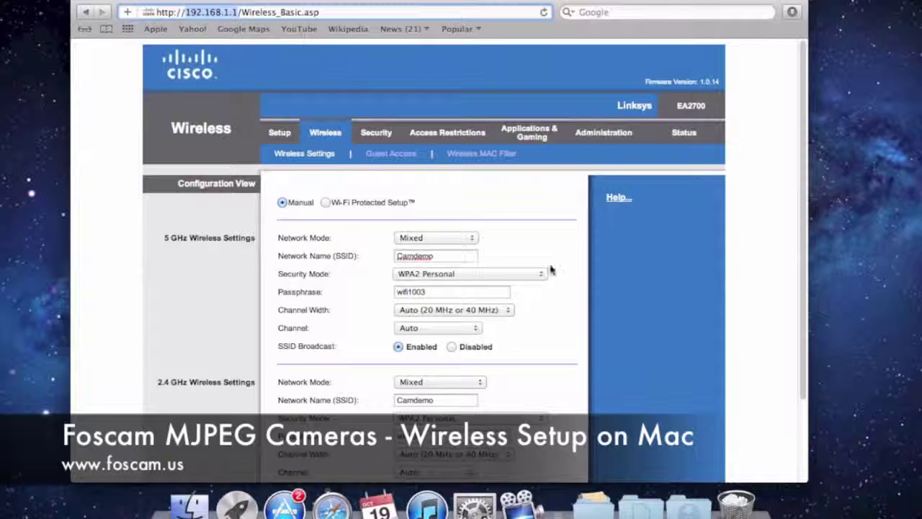
left_click(431, 254)
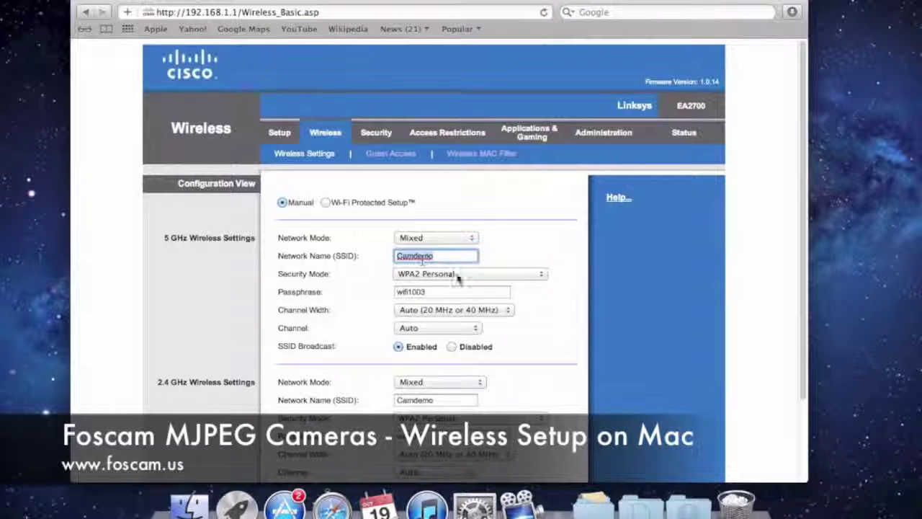
left_click_drag(454, 291, 397, 289)
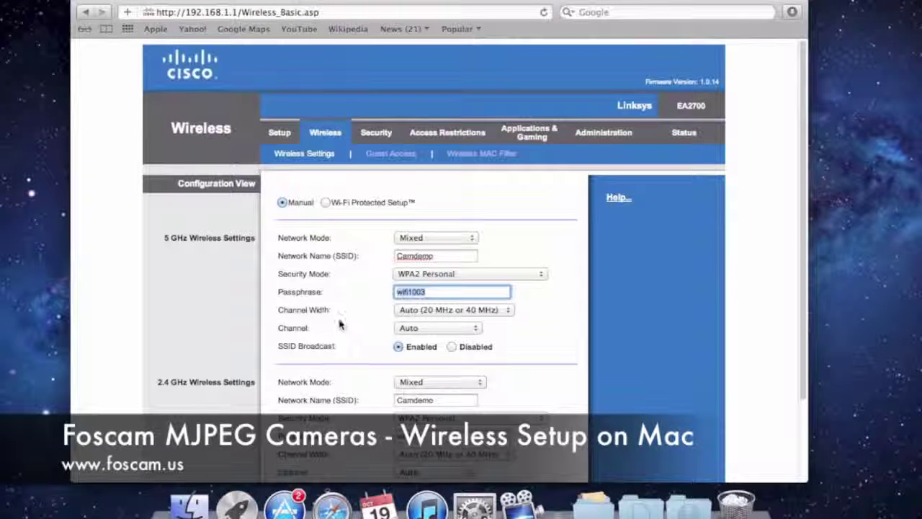
left_click(336, 372)
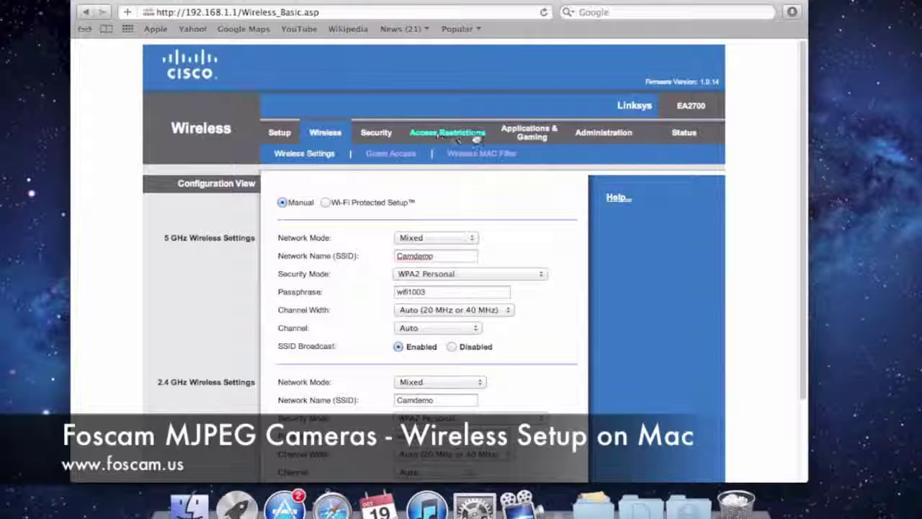
View the Single Port Forwarding rules under Applications & Gaming, then close the router window
left_click(533, 138)
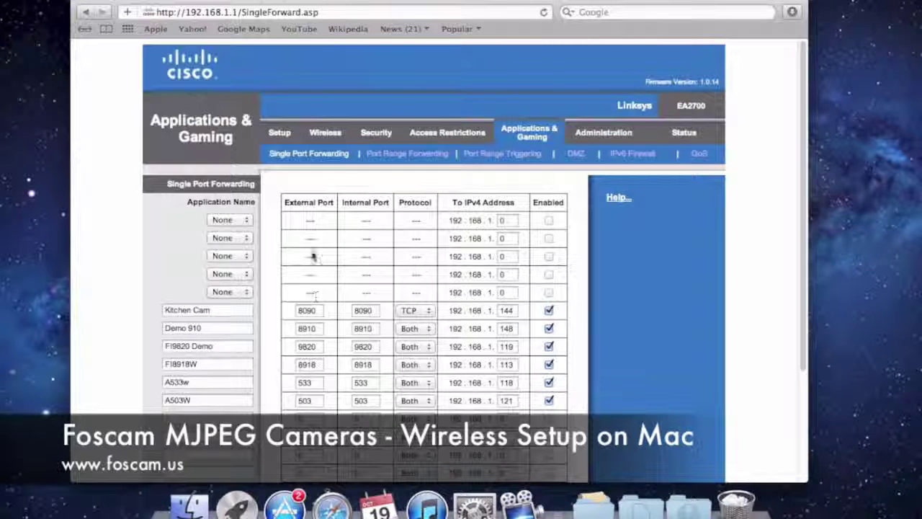
left_click(82, 2)
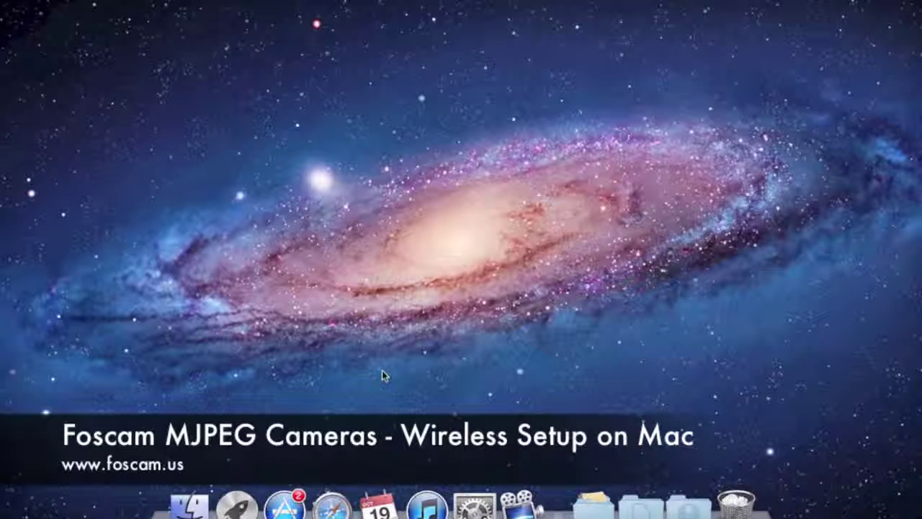
Launch AirPort Utility from the Utilities folder in the Dock's Applications stack
left_click(593, 504)
scroll(562, 399, "down", 5)
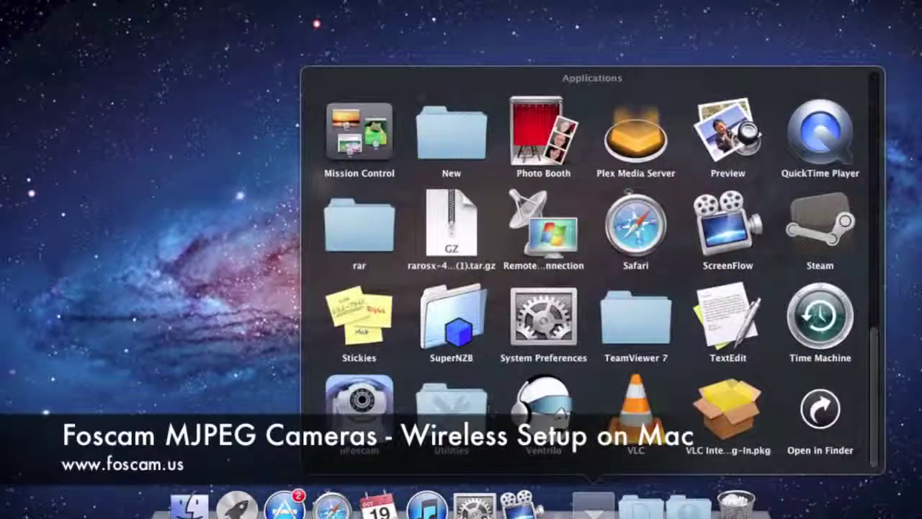
left_click(540, 396)
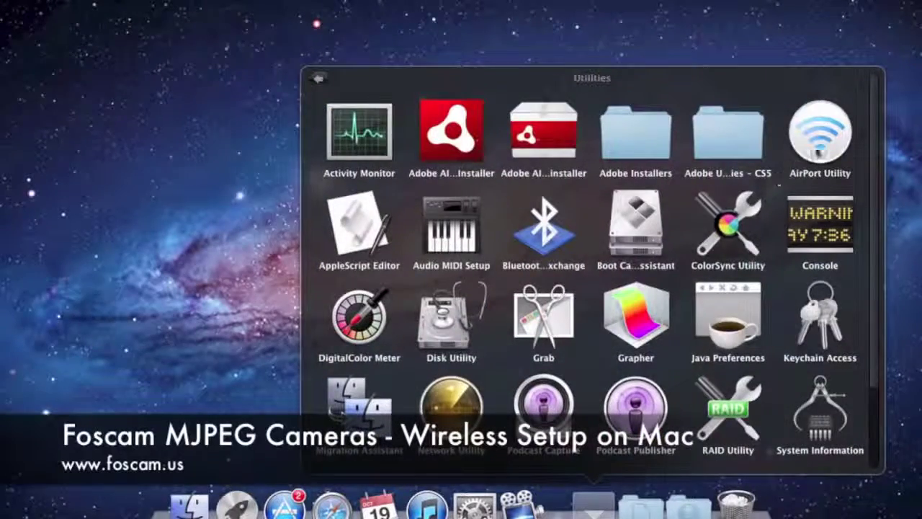
left_click(817, 141)
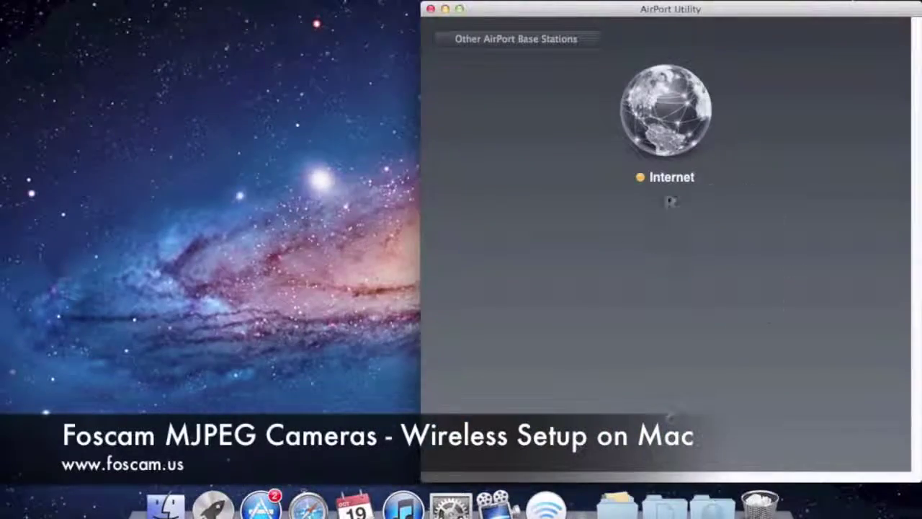